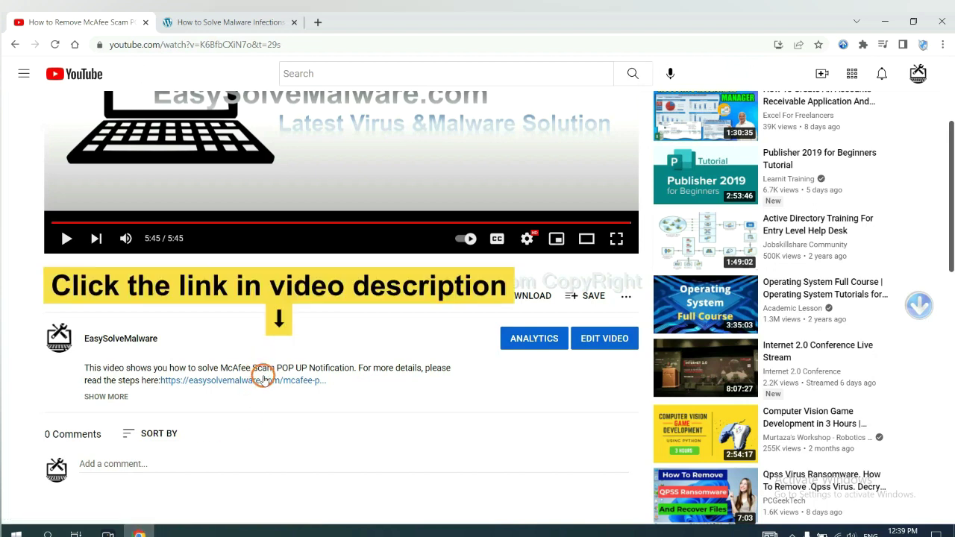
Open the easysolvemalware.com removal guide and download the SpyHunter installer for Windows.
left_click(264, 380)
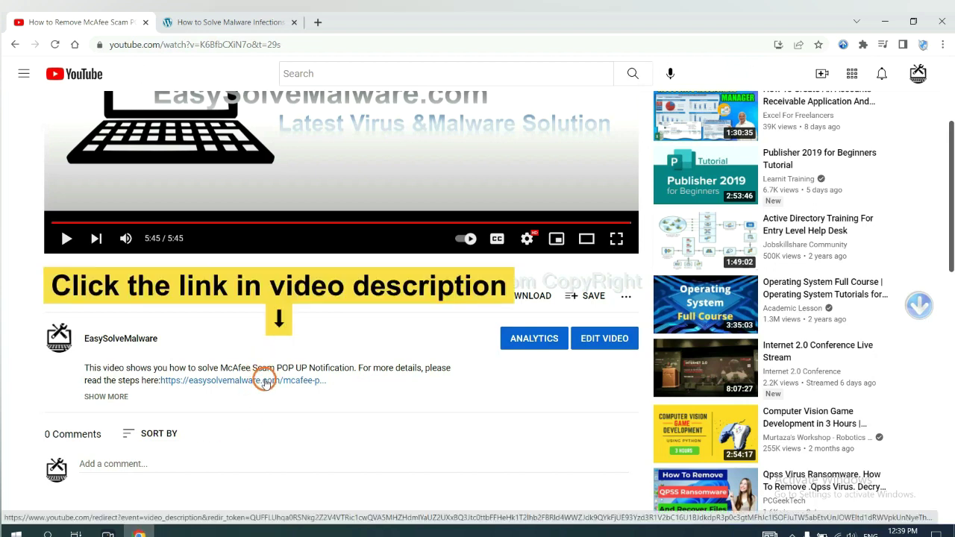
scroll(950, 265, "down", 3)
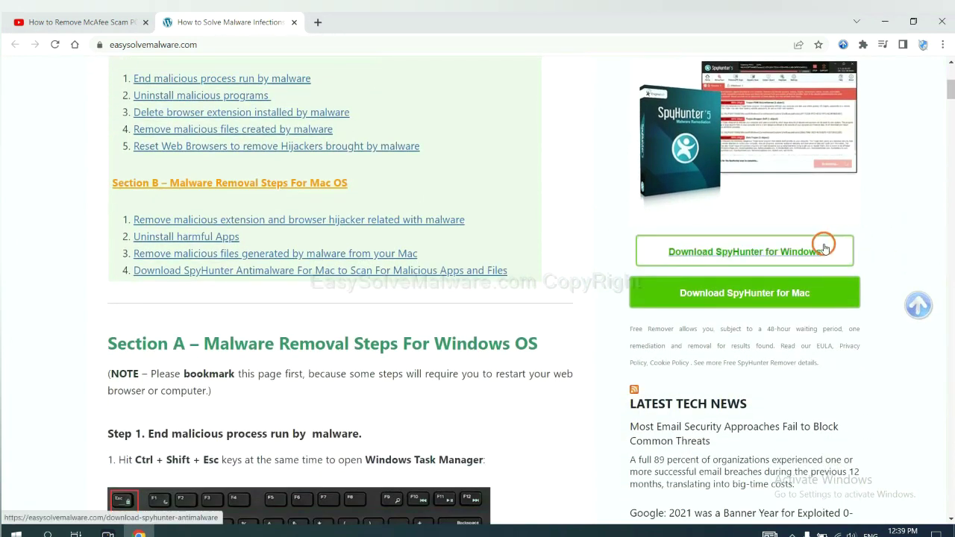
left_click(812, 250)
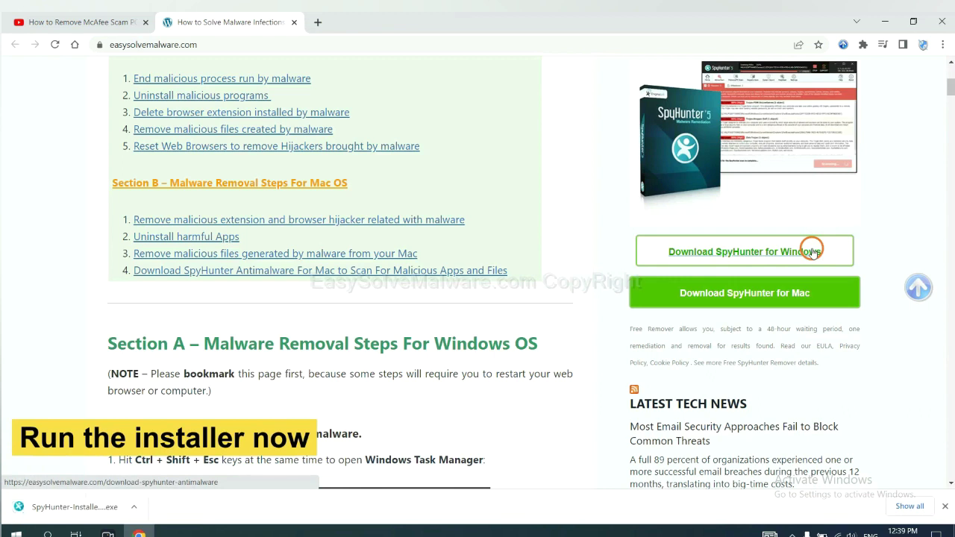
Run the SpyHunter 5 installer in English, accept the EULA and Privacy Policy, and finish setup.
left_click(62, 507)
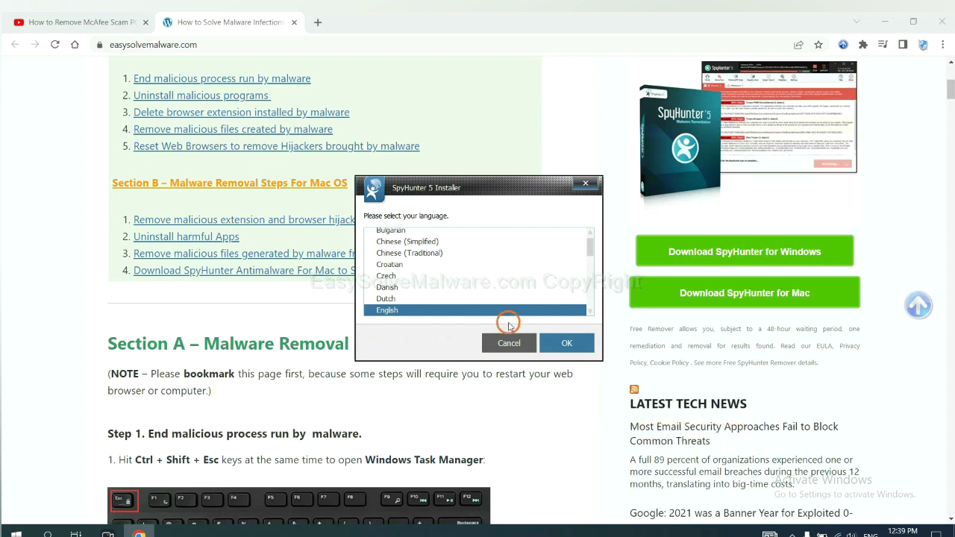
left_click(554, 342)
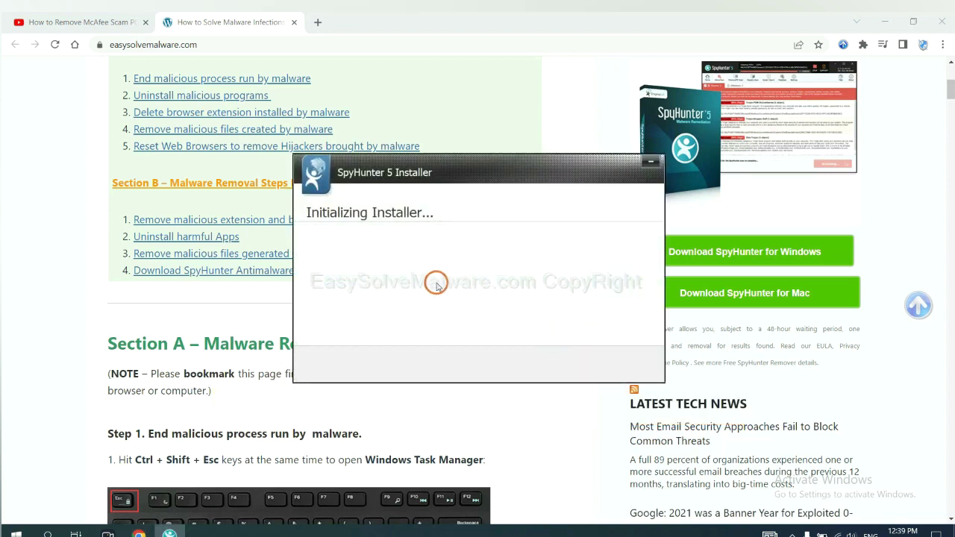
left_click(406, 284)
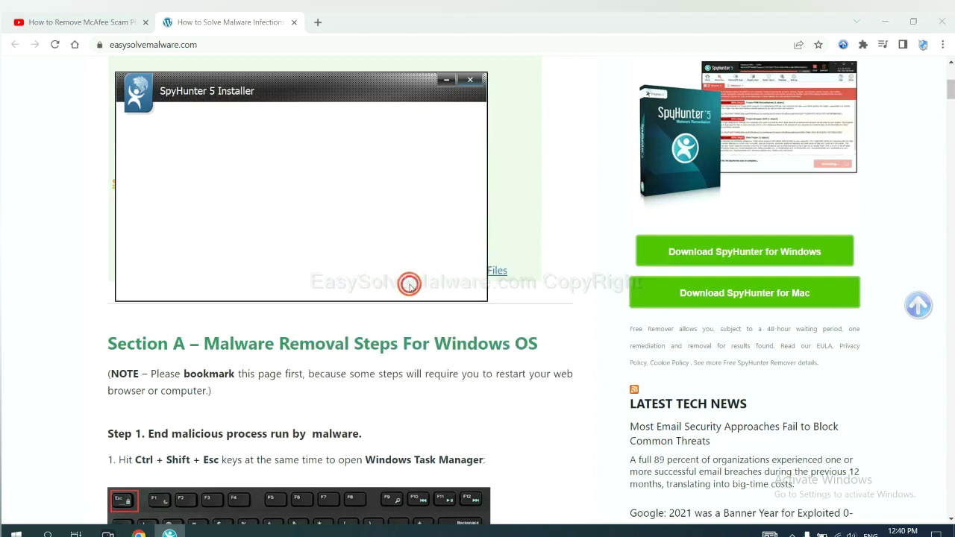
left_click(308, 251)
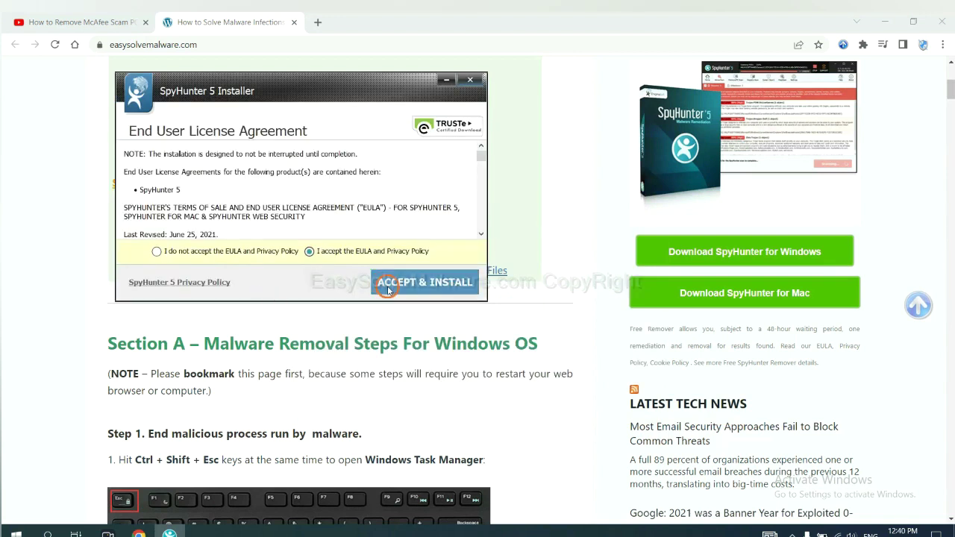
left_click(387, 288)
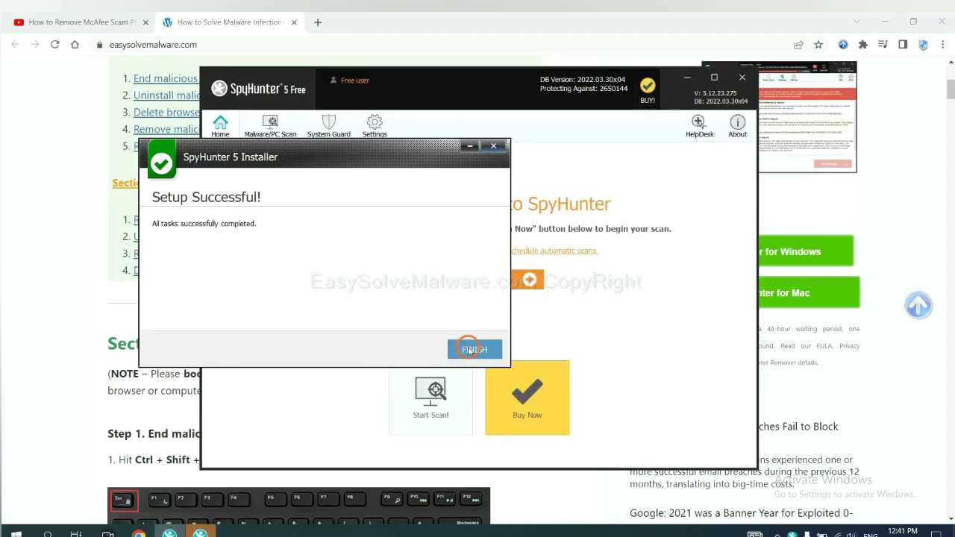
left_click(472, 345)
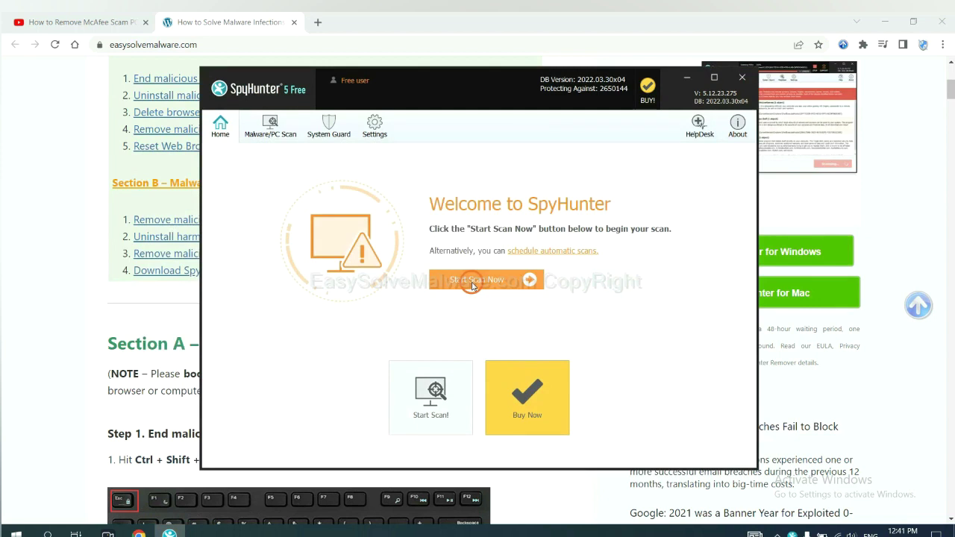
Scan the computer with SpyHunter and continue past the detected remove360.bat object.
left_click(471, 287)
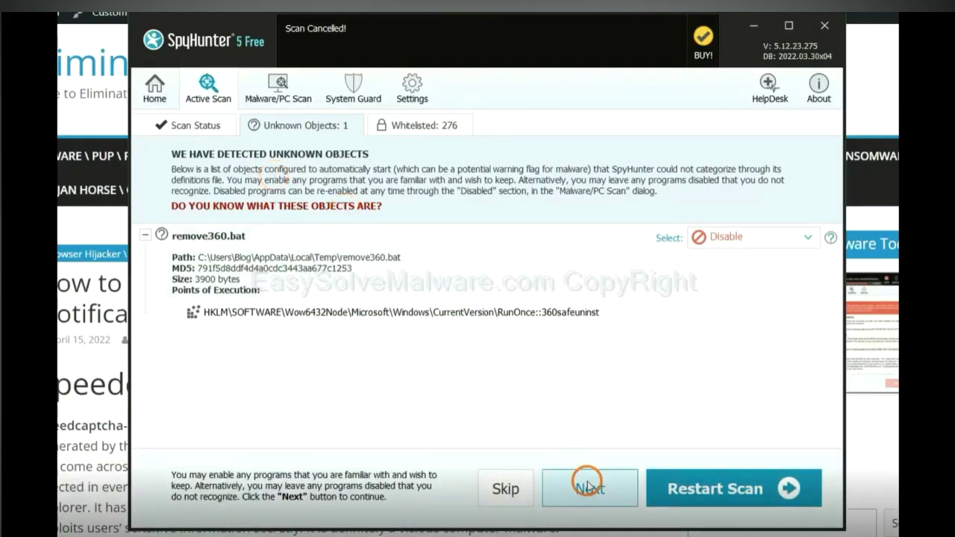
left_click(590, 490)
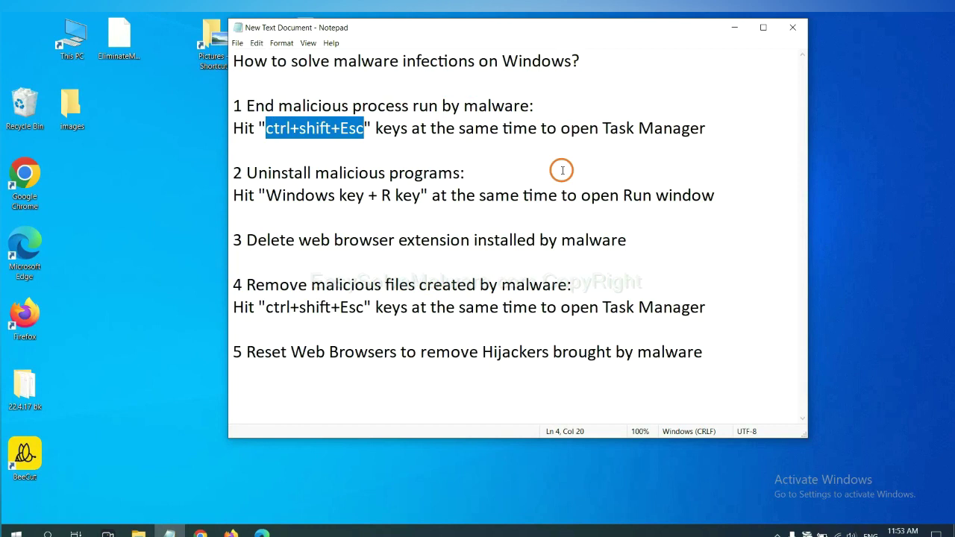
Highlight 'ctrl+shift+Esc' in the notes and open Task Manager with that shortcut.
left_click(339, 131)
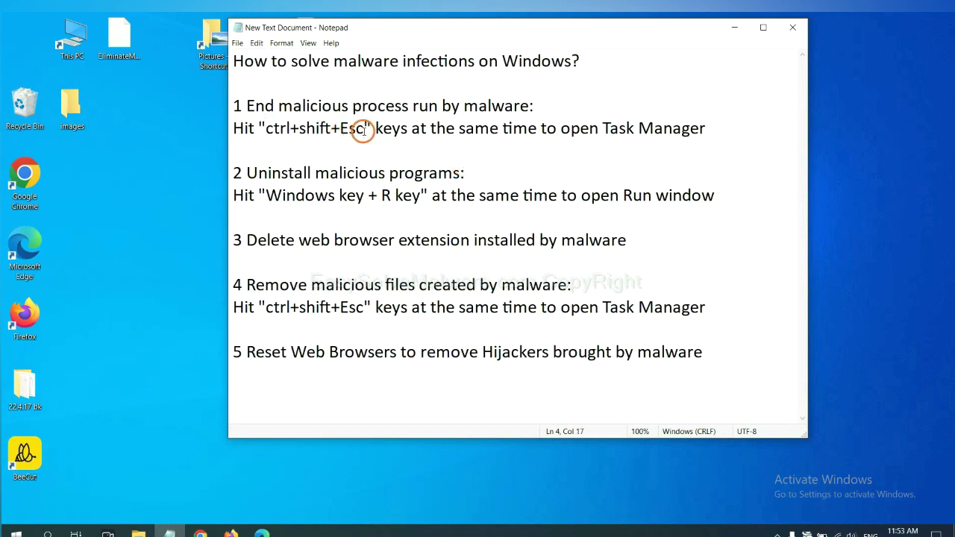
left_click_drag(364, 130, 265, 129)
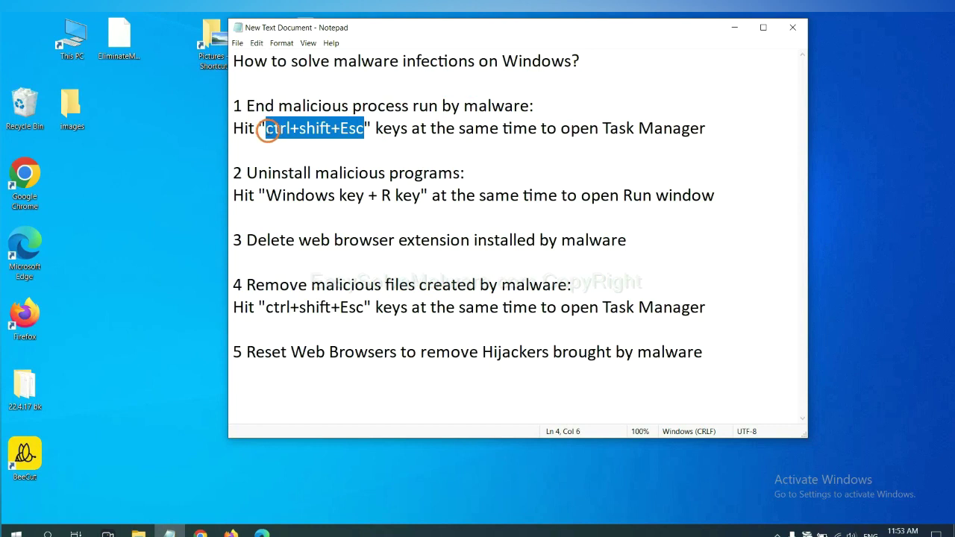
key("ctrl+shift+Escape")
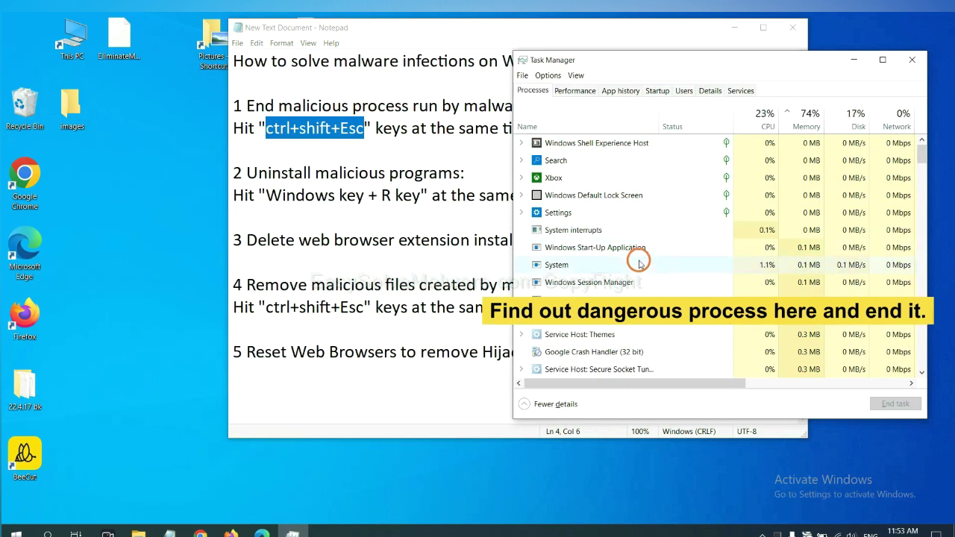
Inspect the System and Usermode Font Driver Host processes, then close Task Manager.
left_click(638, 264)
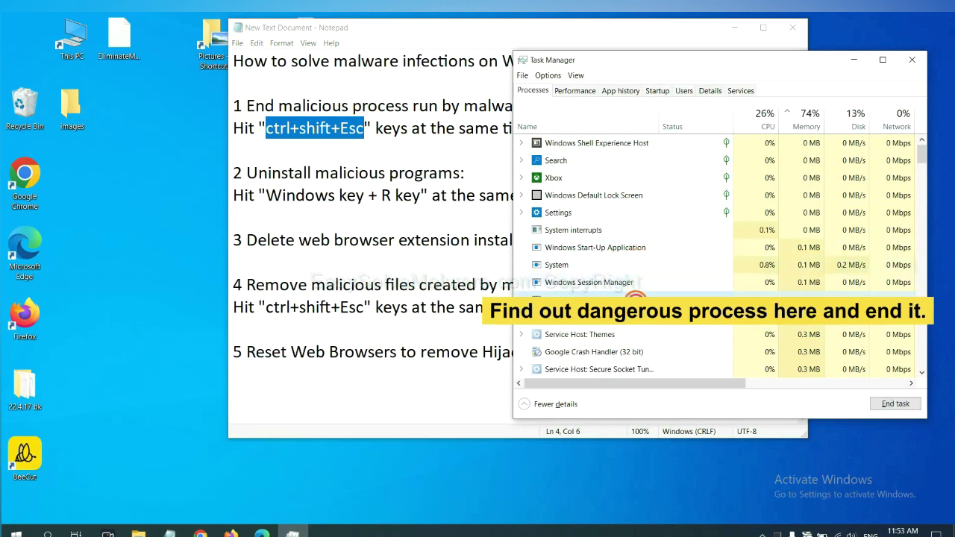
left_click(636, 298)
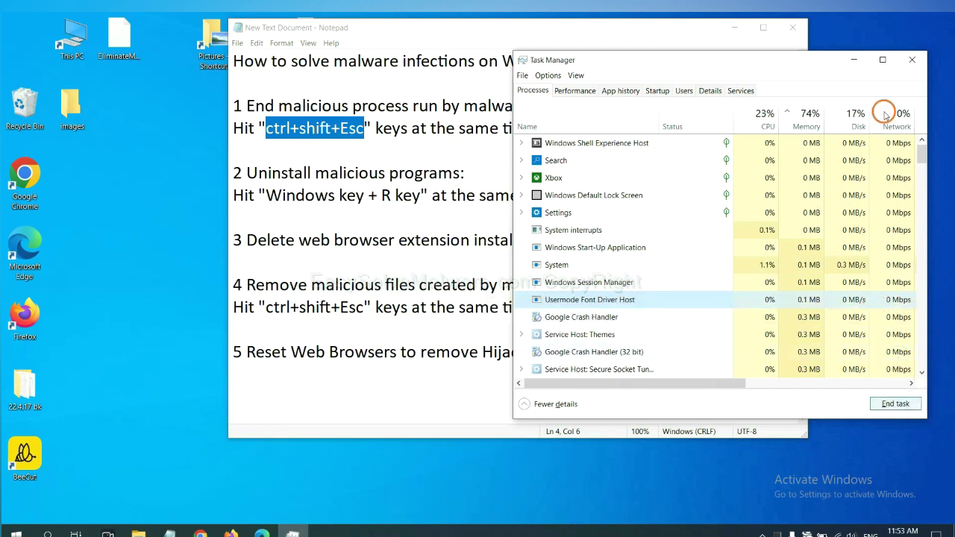
left_click(908, 61)
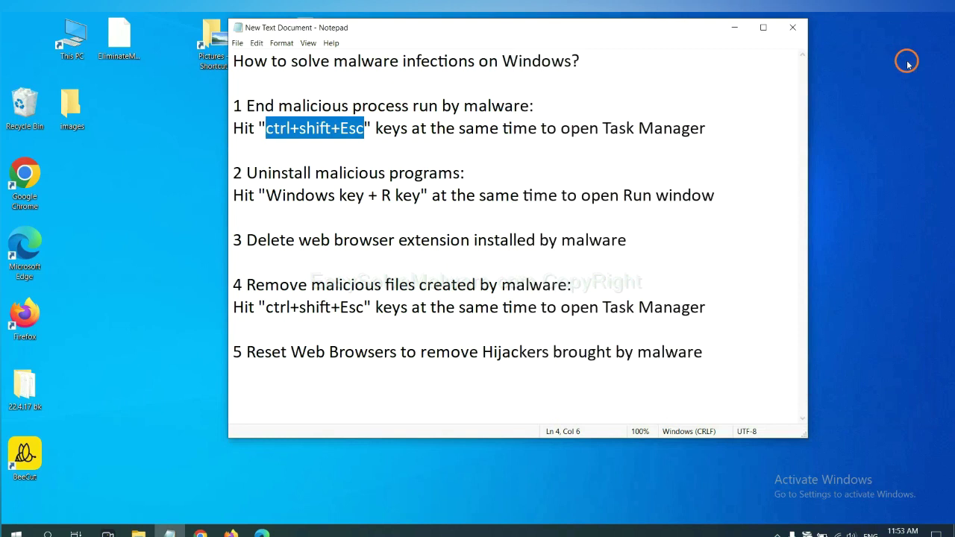
Highlight the step 2 shortcut text in the Notepad guide.
left_click(439, 192)
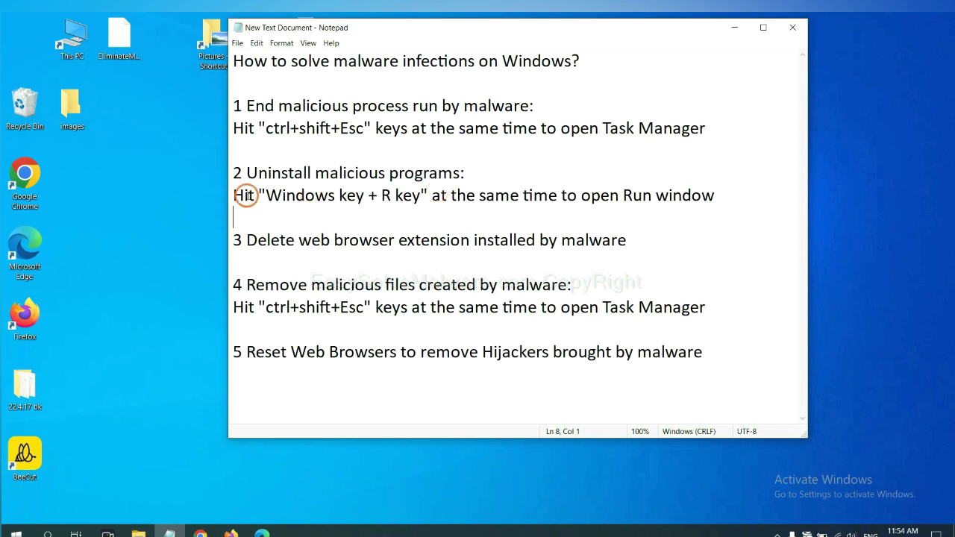
left_click(267, 195)
left_click_drag(266, 195, 416, 203)
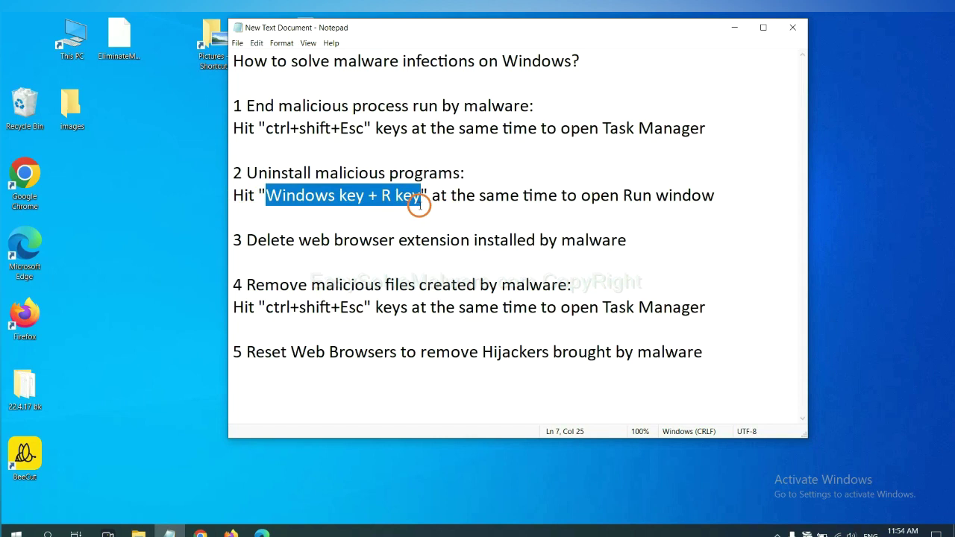
Run 'control panel' from the Win+R Run dialog to open Control Panel.
key("super+r")
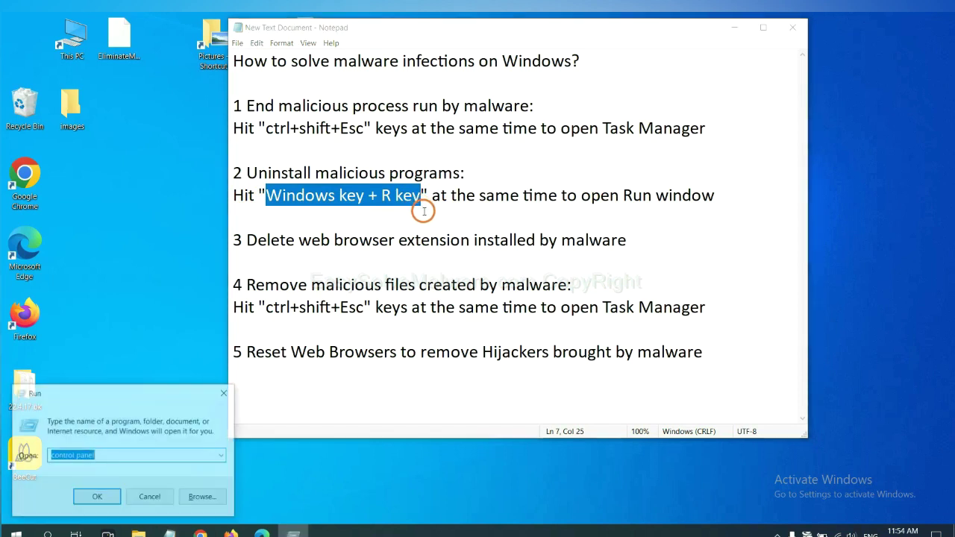
left_click_drag(107, 403, 729, 170)
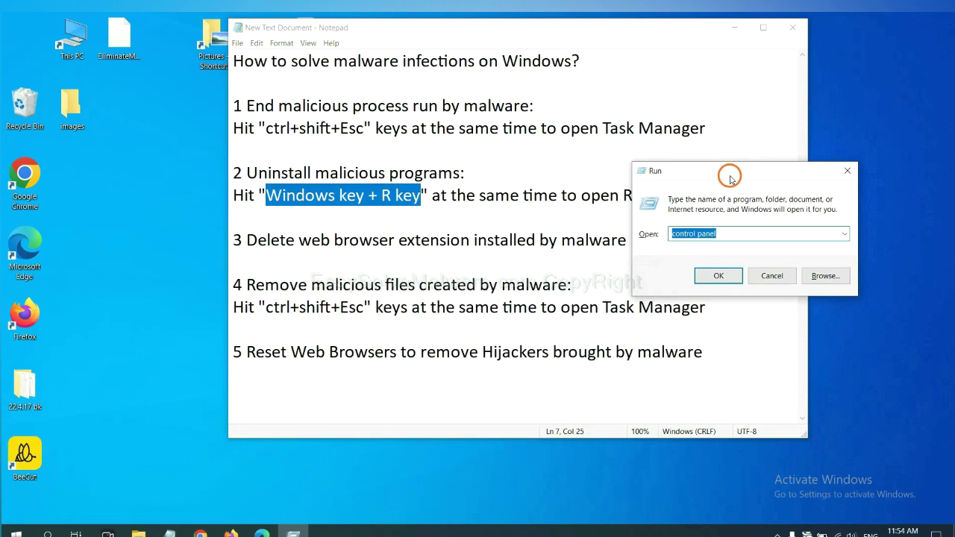
left_click(738, 233)
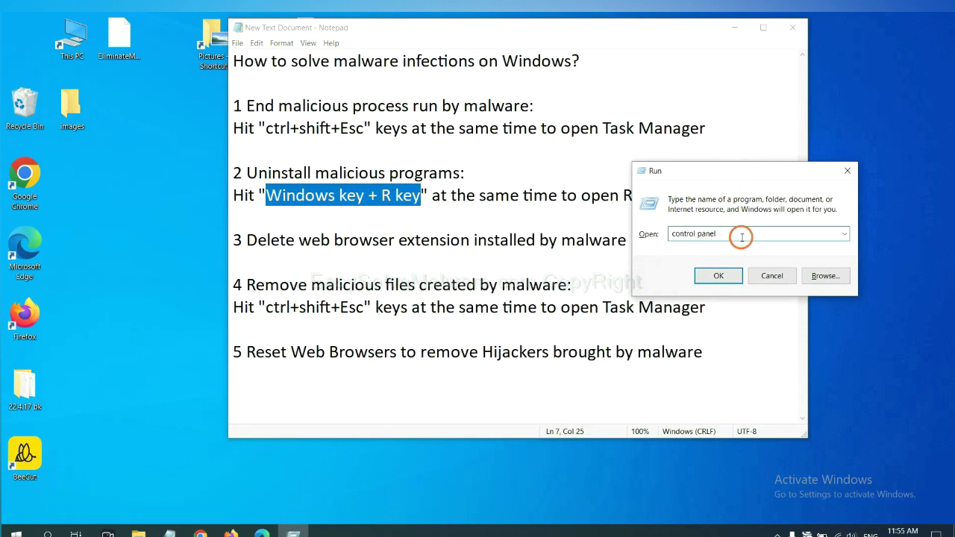
left_click_drag(738, 235, 643, 234)
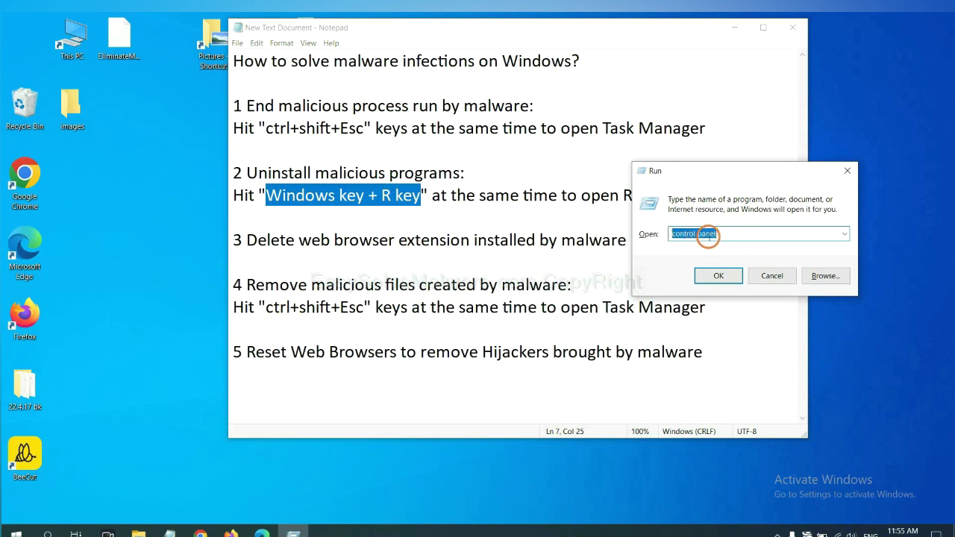
left_click(716, 277)
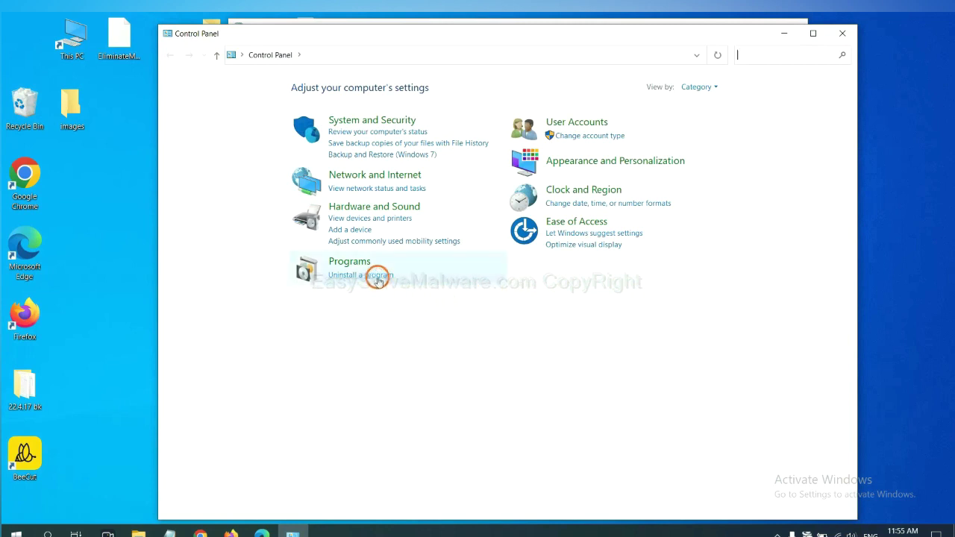
List installed programs, select Xiph.Org Open Codecs, then close Programs and Features.
left_click(377, 277)
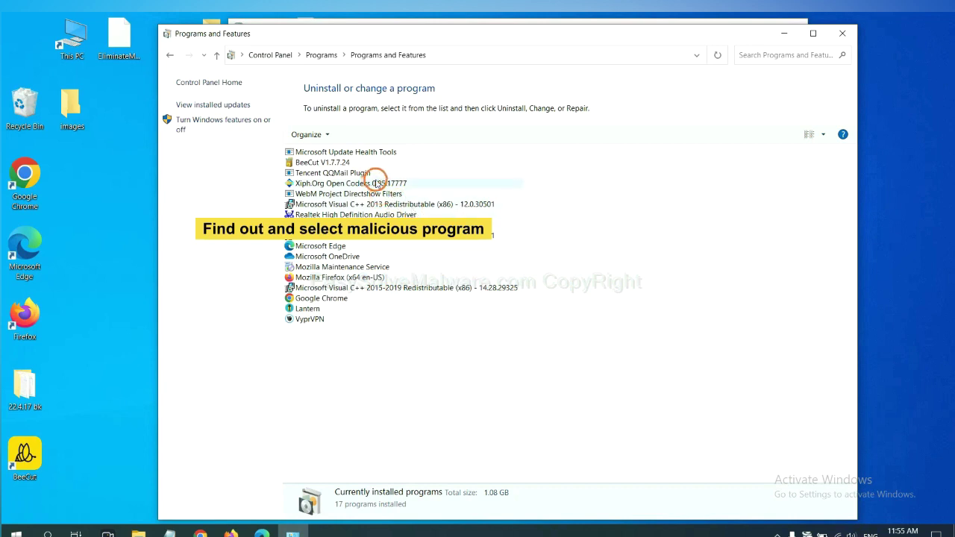
left_click(377, 184)
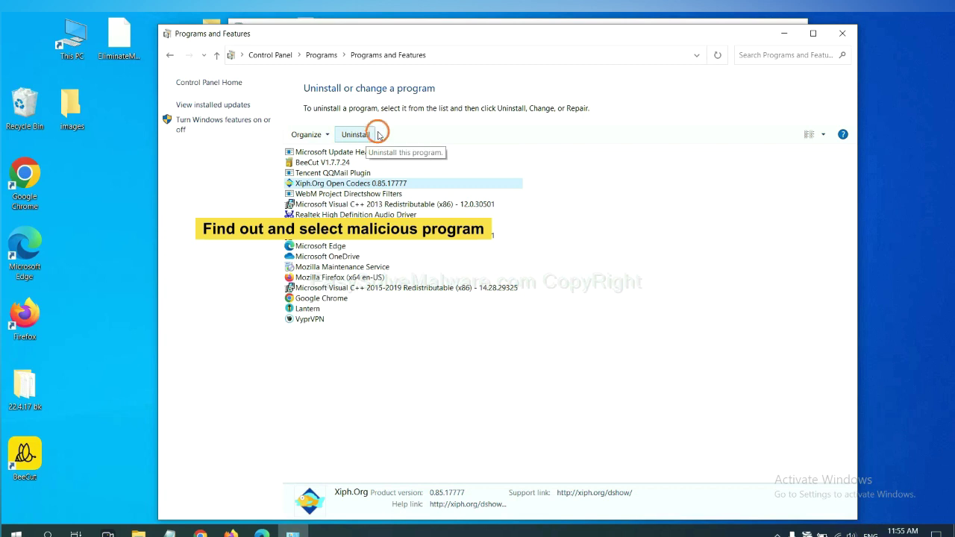
left_click(843, 33)
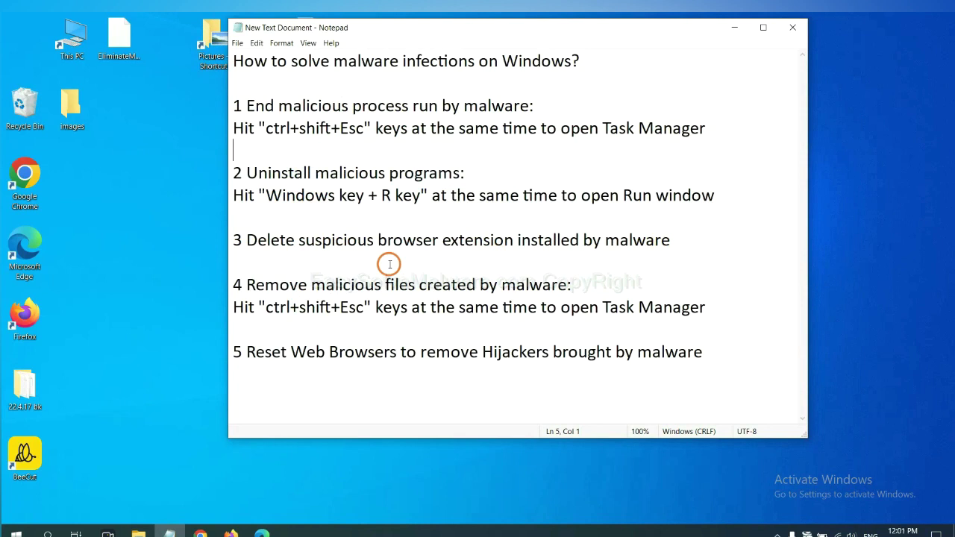
Open Chrome's Extensions page via More tools, showing only Scroll To Top installed.
left_click(200, 531)
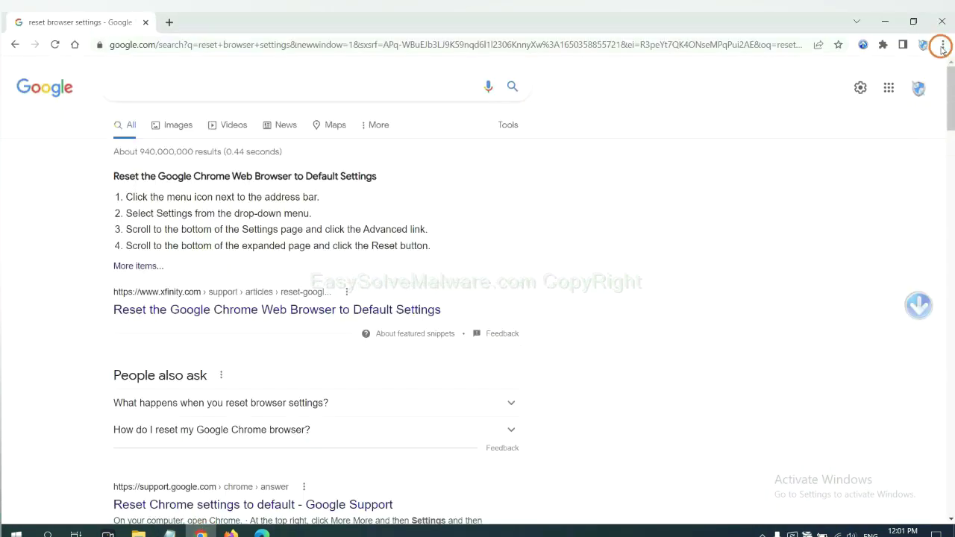
left_click(941, 45)
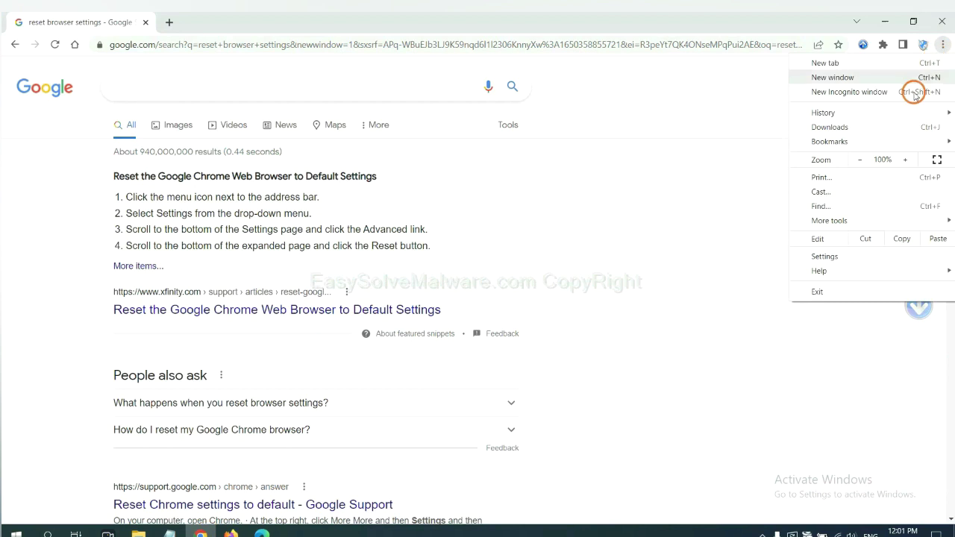
mouse_move(856, 220)
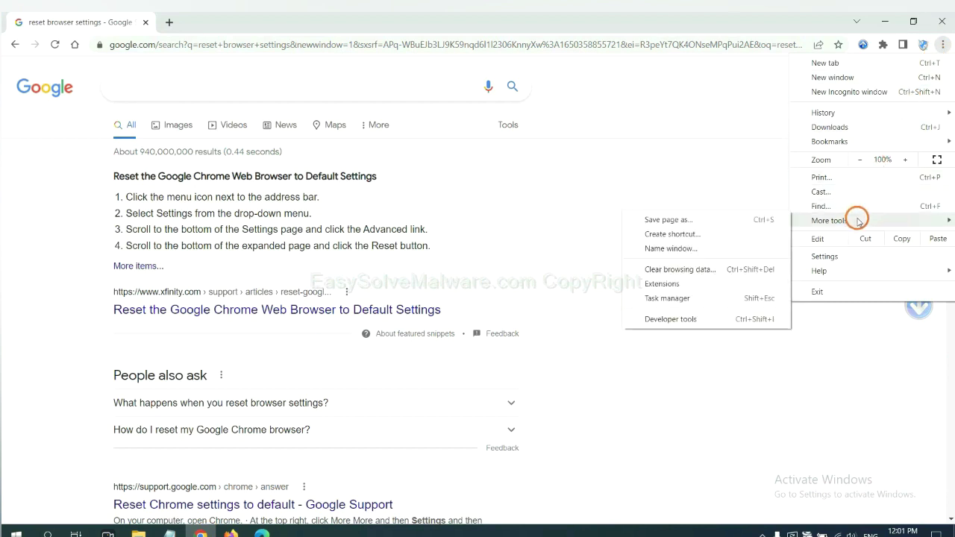
left_click(705, 283)
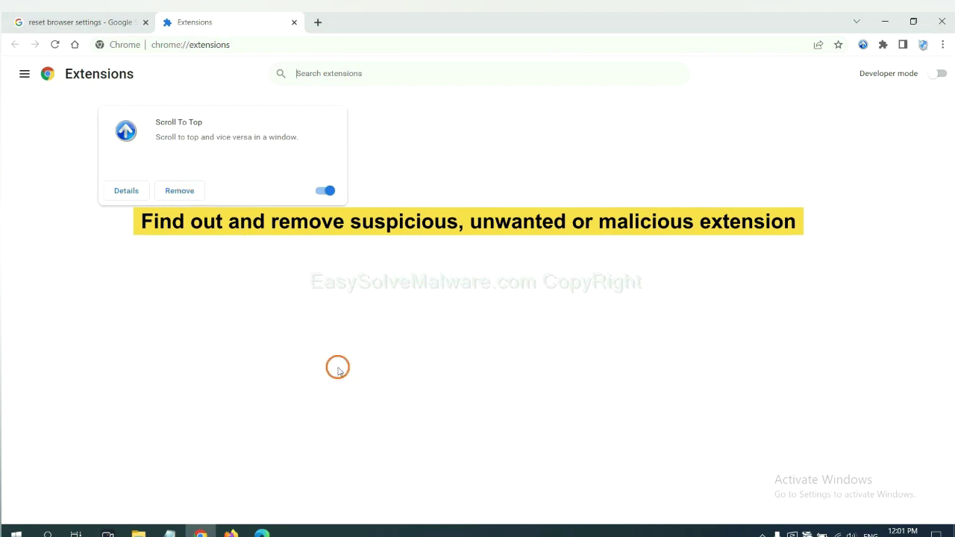
Open Firefox's Add-ons and themes manager and show the removal options for GIPHY for Firefox.
left_click(230, 532)
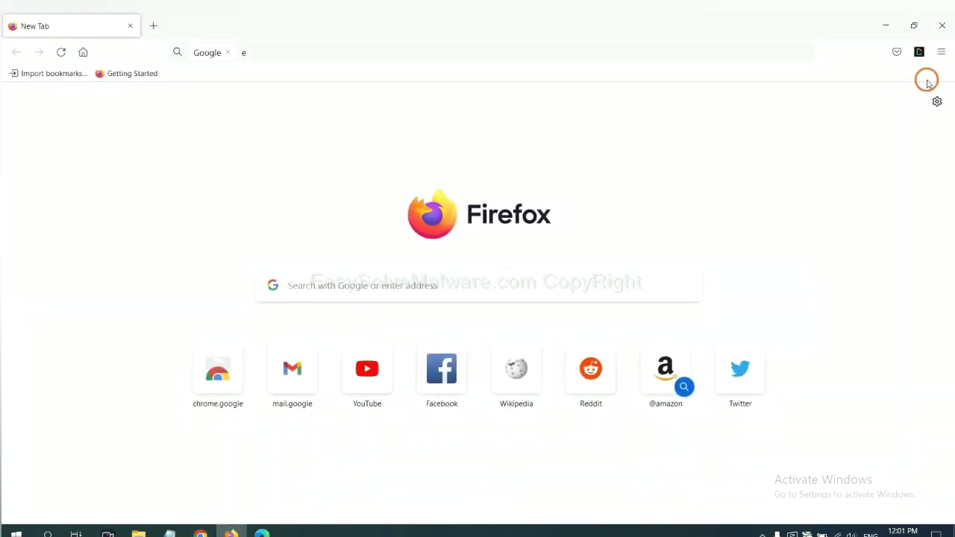
left_click(942, 51)
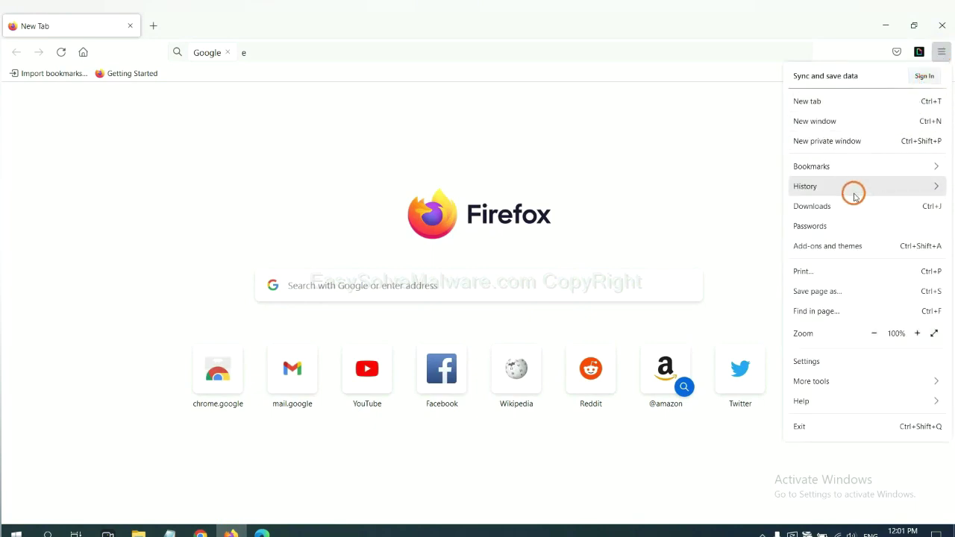
left_click(835, 252)
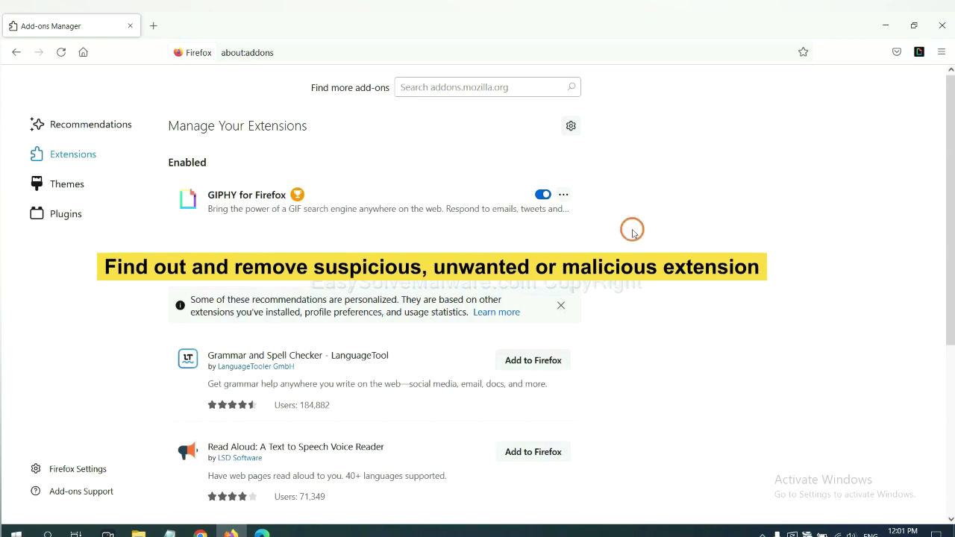
left_click(563, 195)
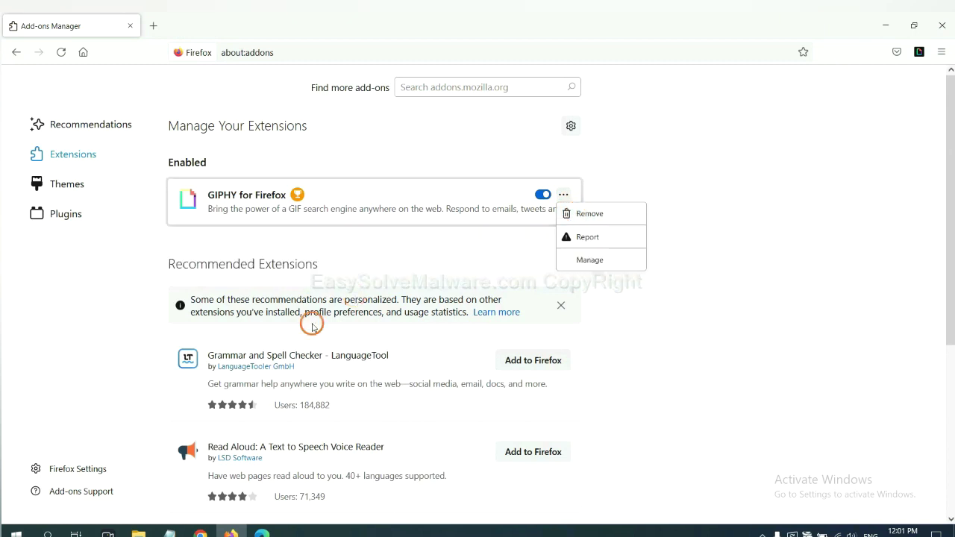
left_click(261, 531)
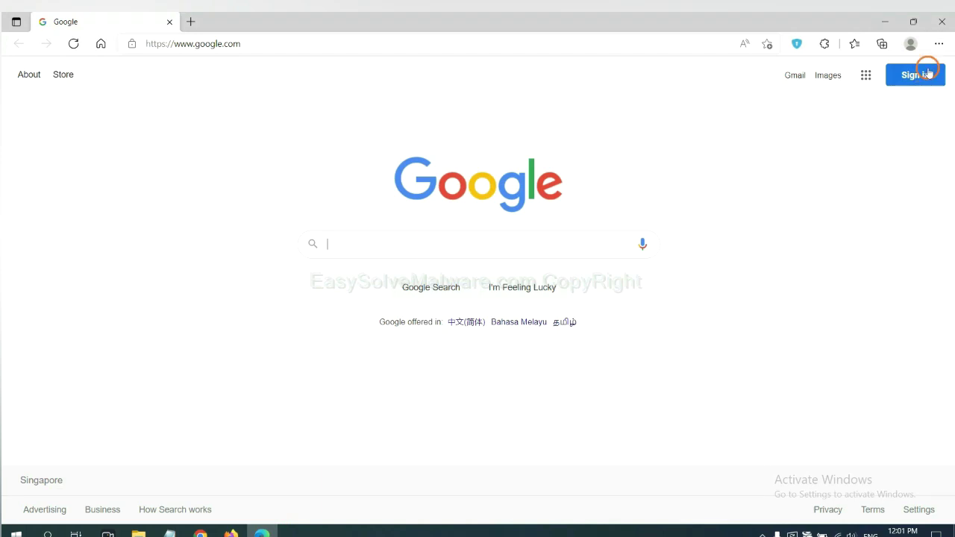
Remove the ArcVpn Free Fast VPN Proxy extension from Edge's extensions page and confirm.
left_click(937, 45)
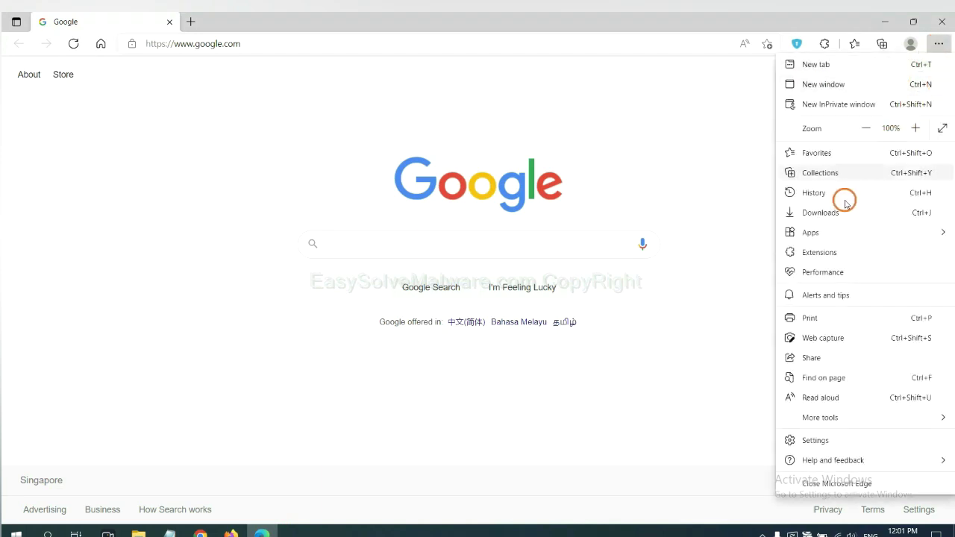
right_click(823, 253)
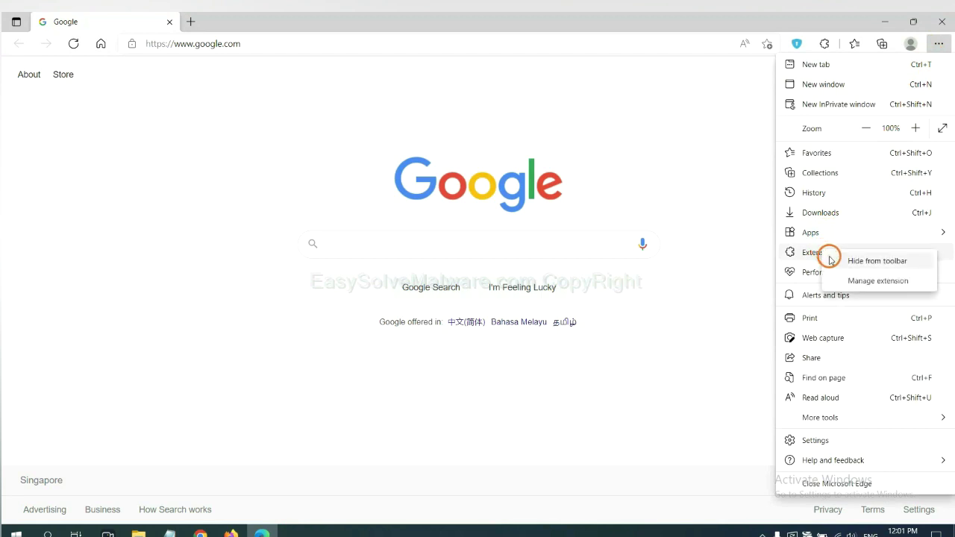
left_click(859, 282)
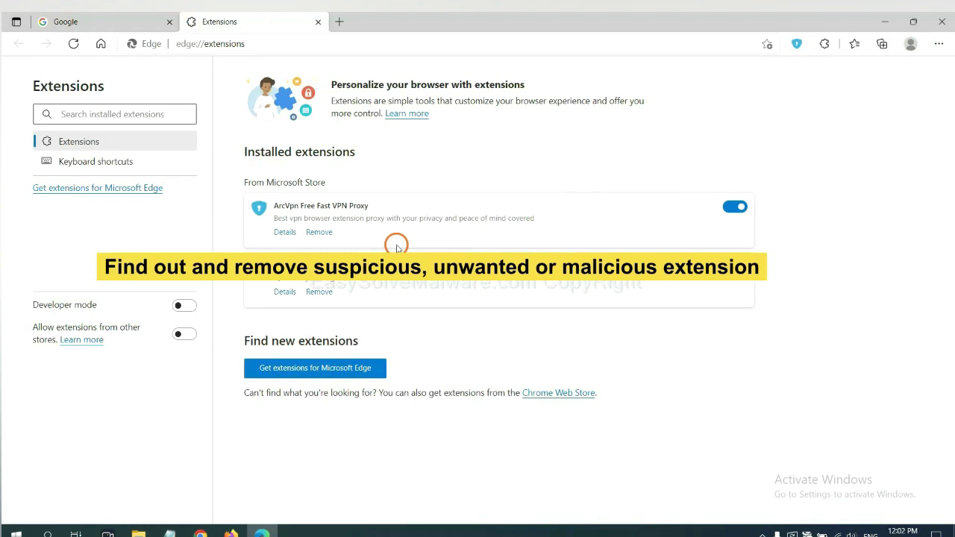
left_click(319, 232)
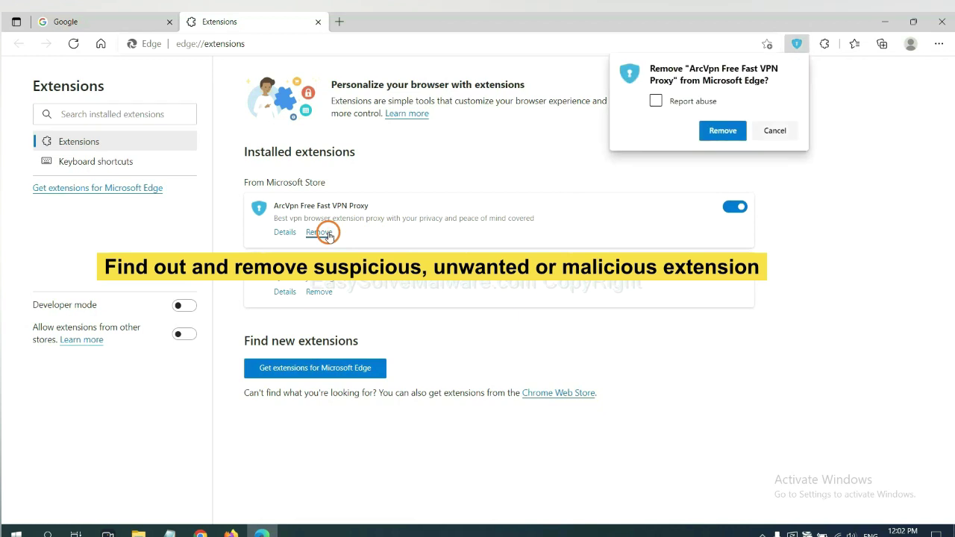
left_click(716, 133)
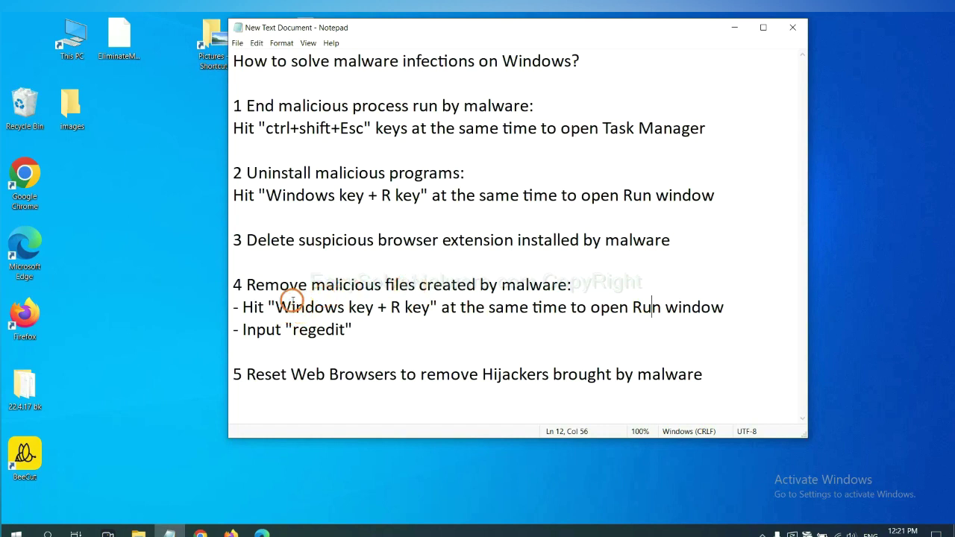
Review the guide's step 4 lines in Notepad, then run regedit from the Run dialog.
left_click_drag(243, 306, 543, 321)
left_click(556, 314)
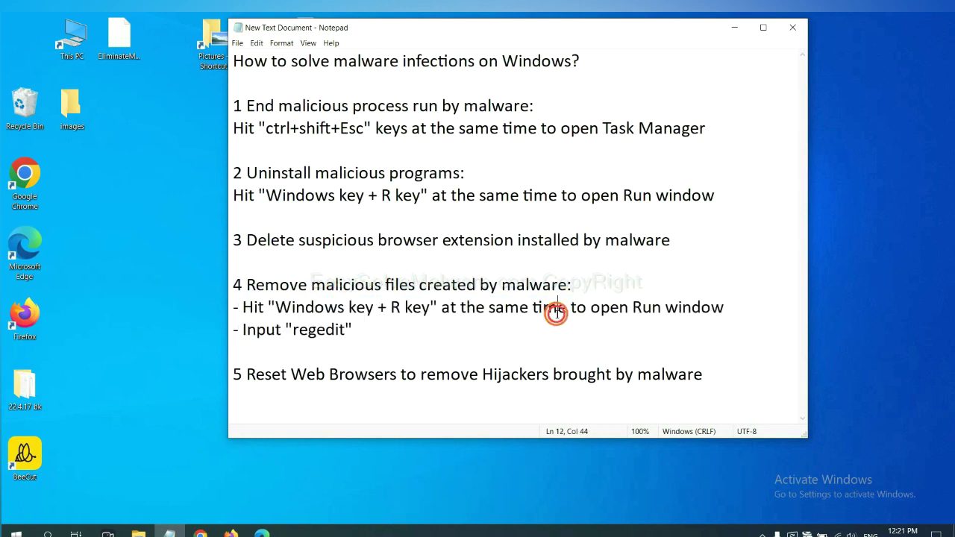
key("super+r")
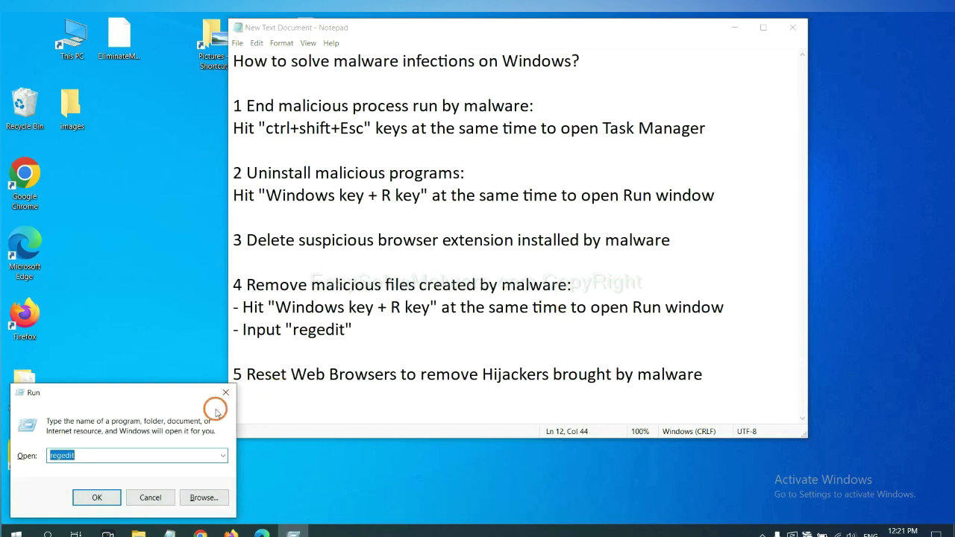
left_click_drag(232, 392, 750, 218)
left_click(706, 271)
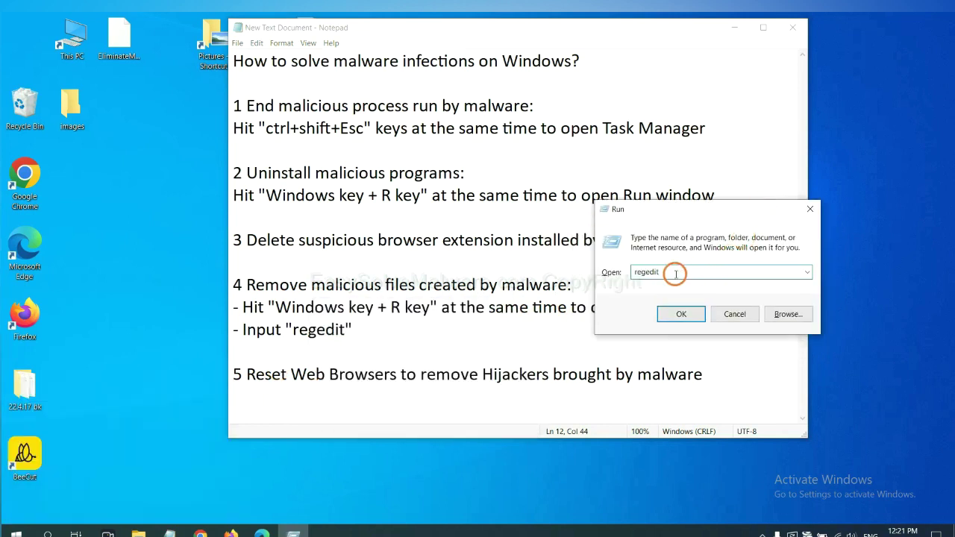
left_click(679, 312)
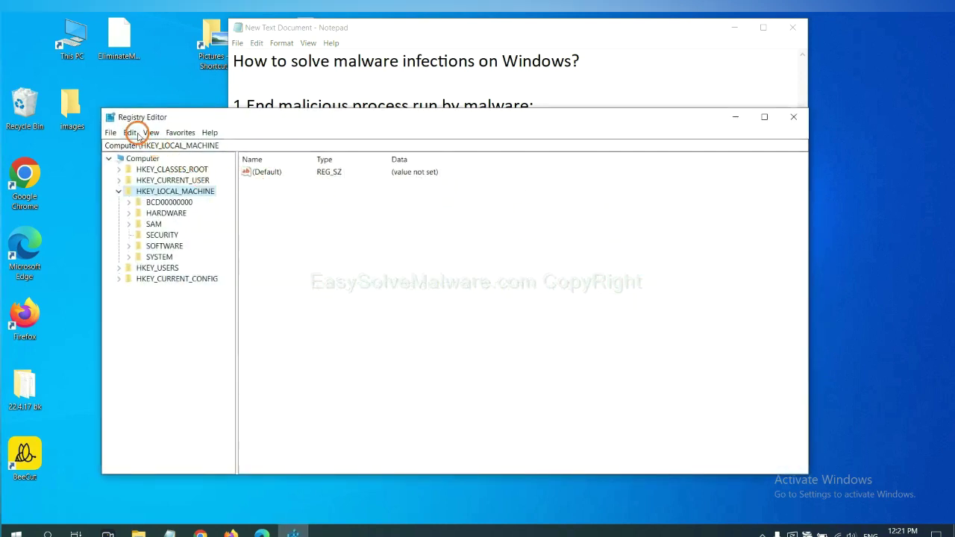
Use Edit > Find to search the registry for 'beecut', reaching the BeeCut.exe value under FEATURE_BROWSER_EMULATION.
left_click(130, 133)
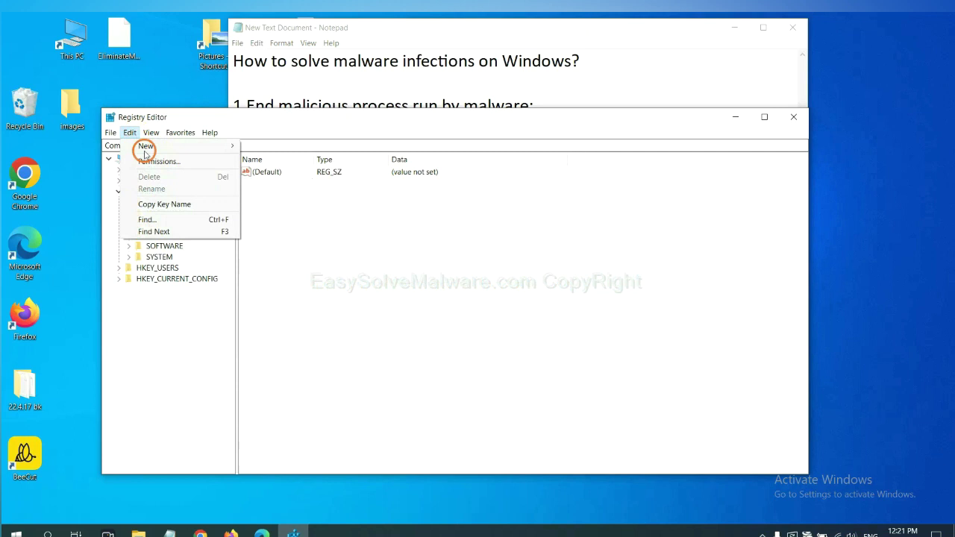
left_click(170, 221)
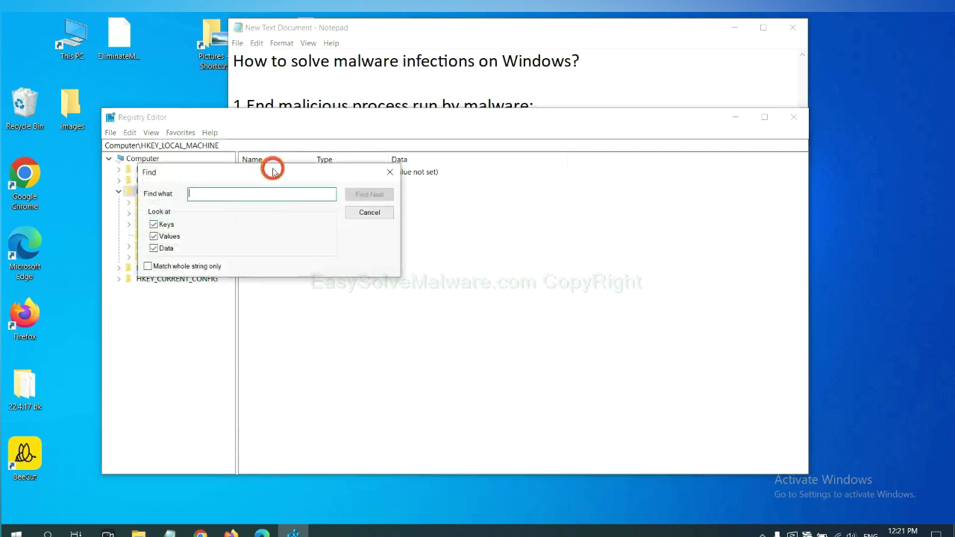
left_click_drag(273, 171, 366, 193)
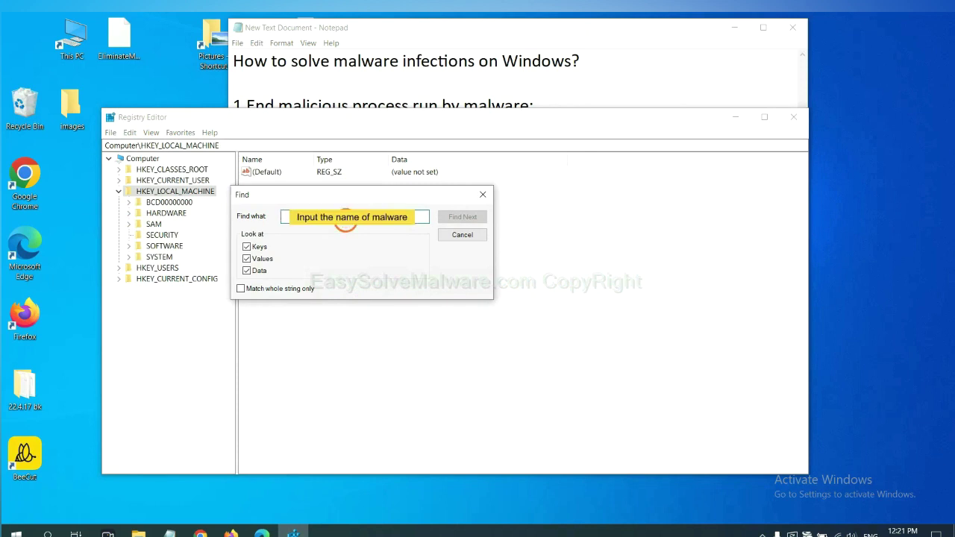
type("be")
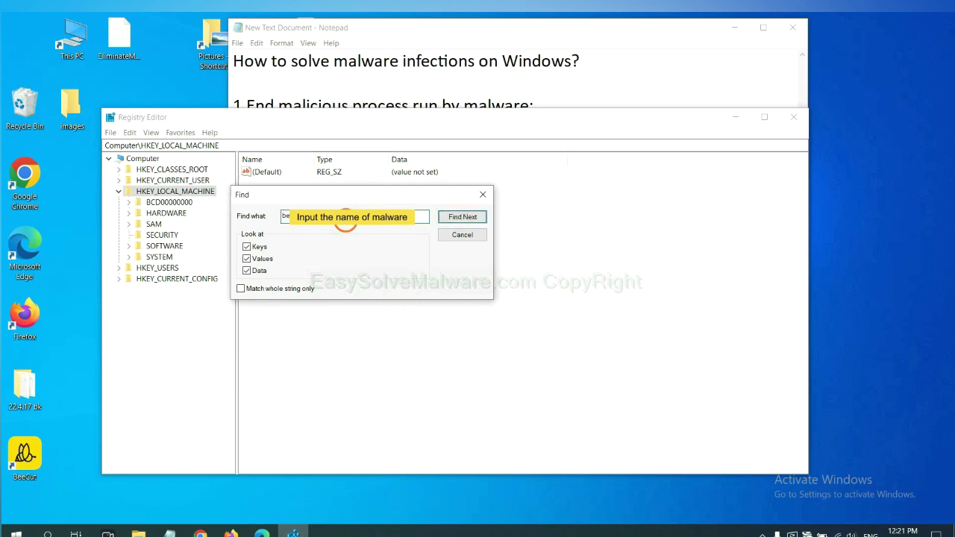
left_click(461, 216)
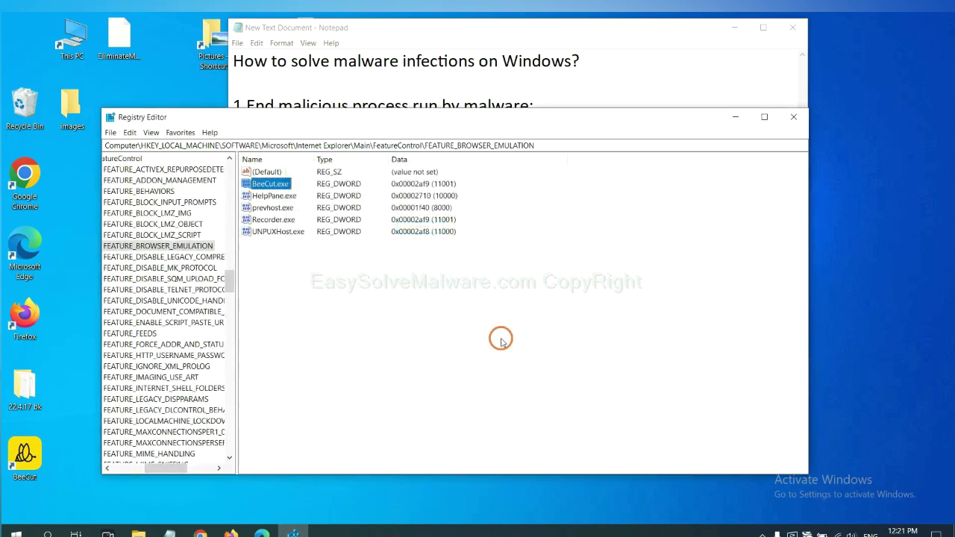
left_click_drag(166, 467, 153, 467)
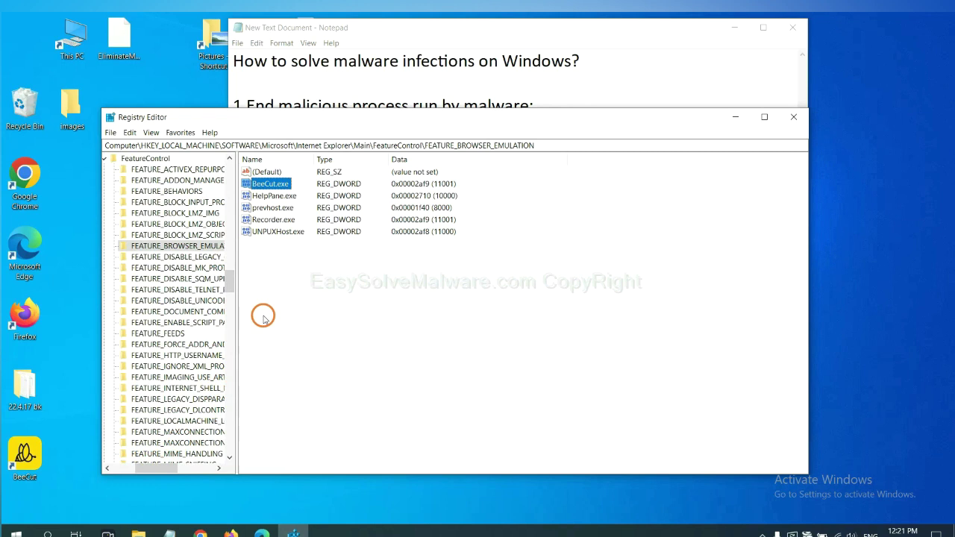
right_click(196, 246)
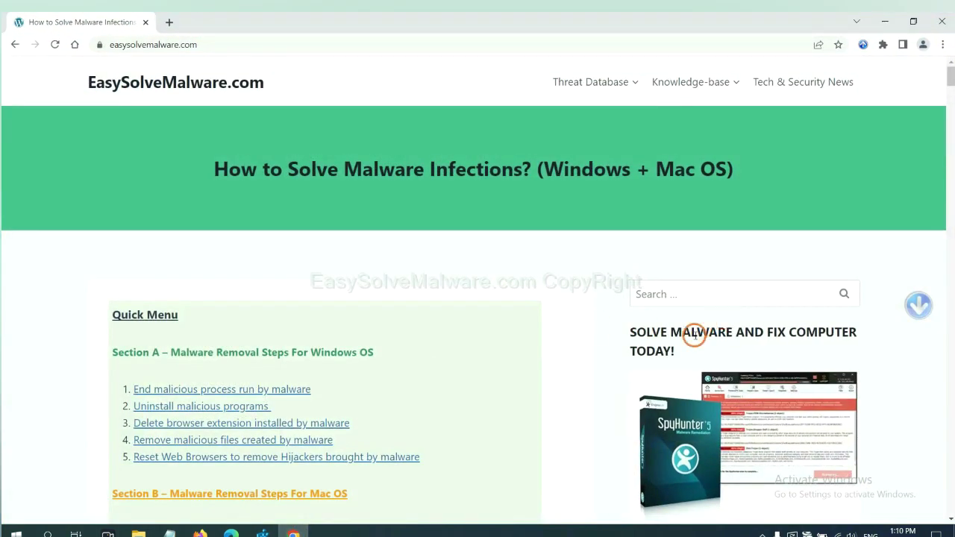
Scroll the easysolvemalware.com guide to its Quick Menu of Windows and Mac removal steps.
scroll(686, 347, "down", 1)
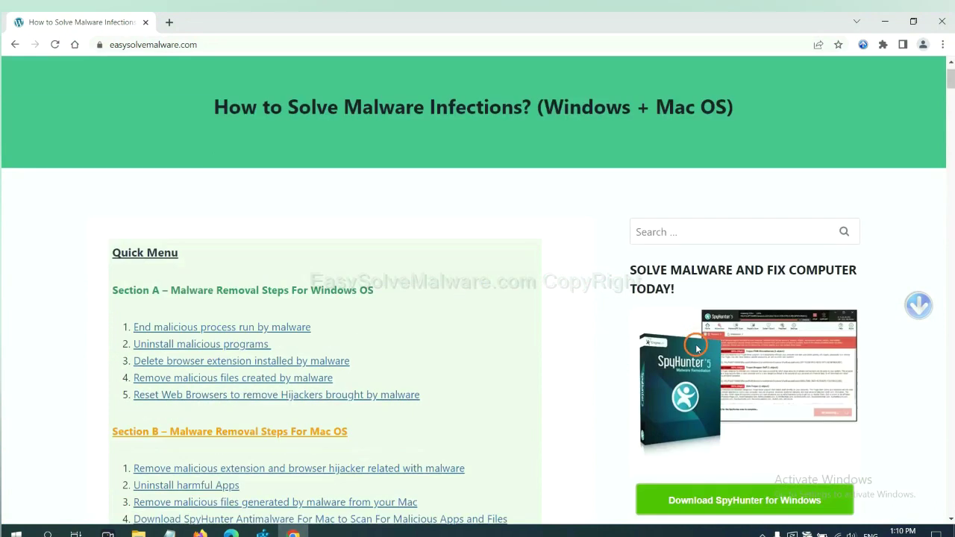
scroll(687, 354, "up", 1)
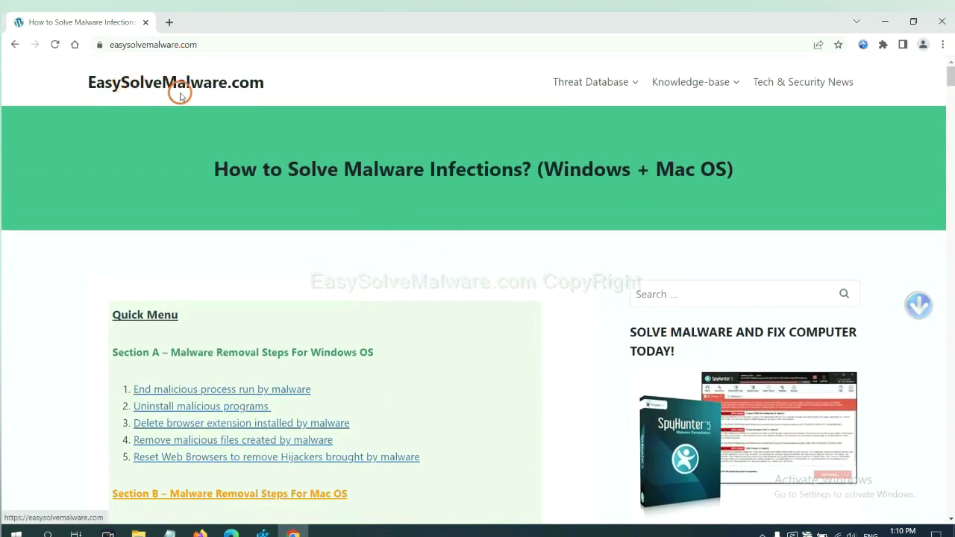
scroll(778, 313, "down", 3)
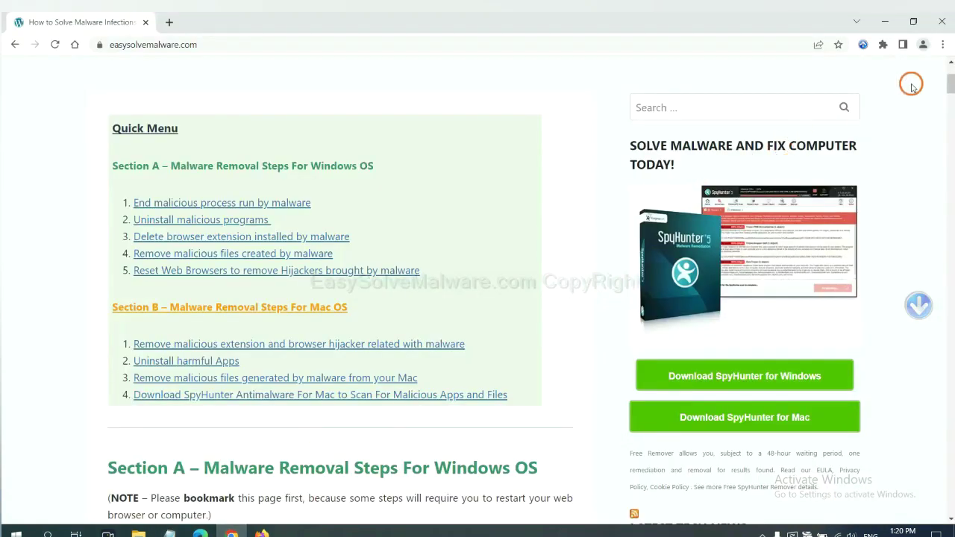
Search Chrome settings for 'reset' and open the restore-original-defaults confirmation, then move to Firefox.
left_click(945, 46)
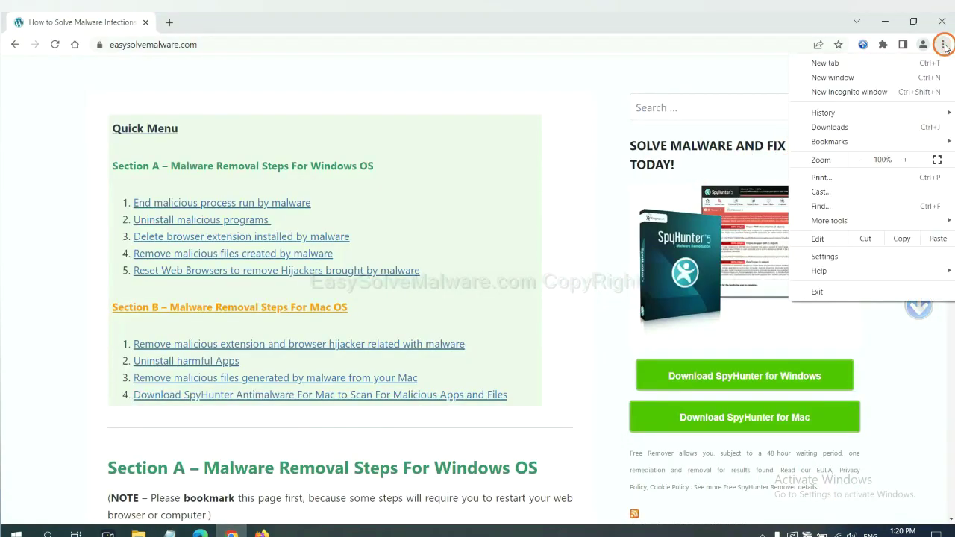
left_click(834, 254)
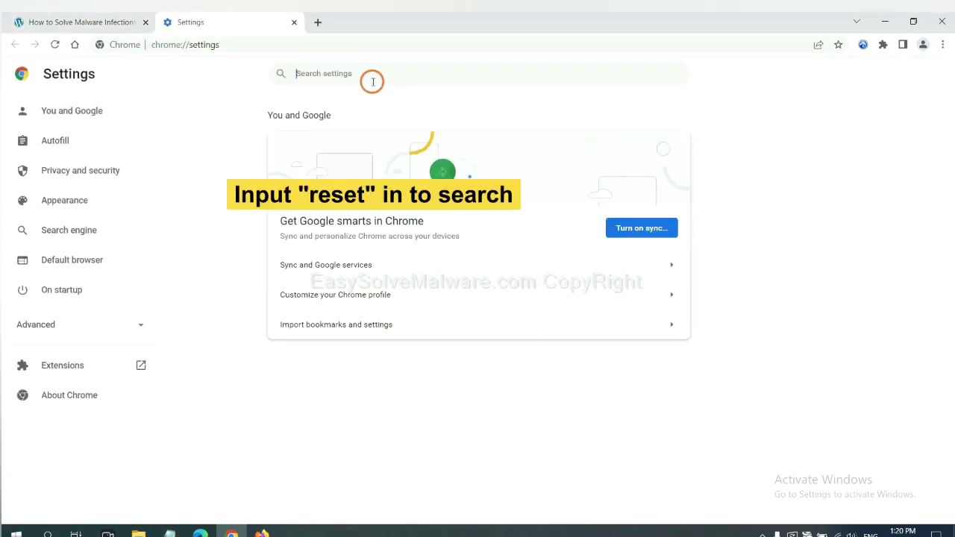
type("reset")
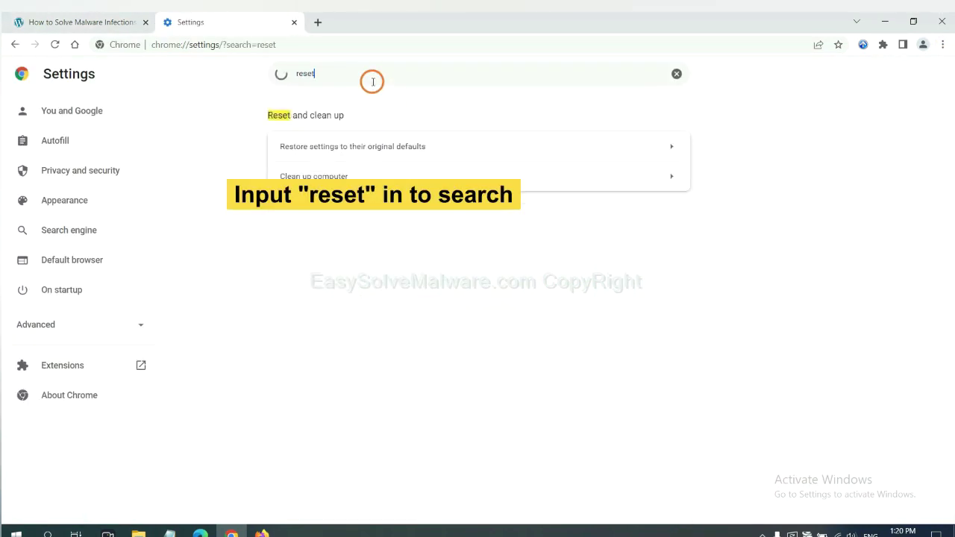
left_click(410, 146)
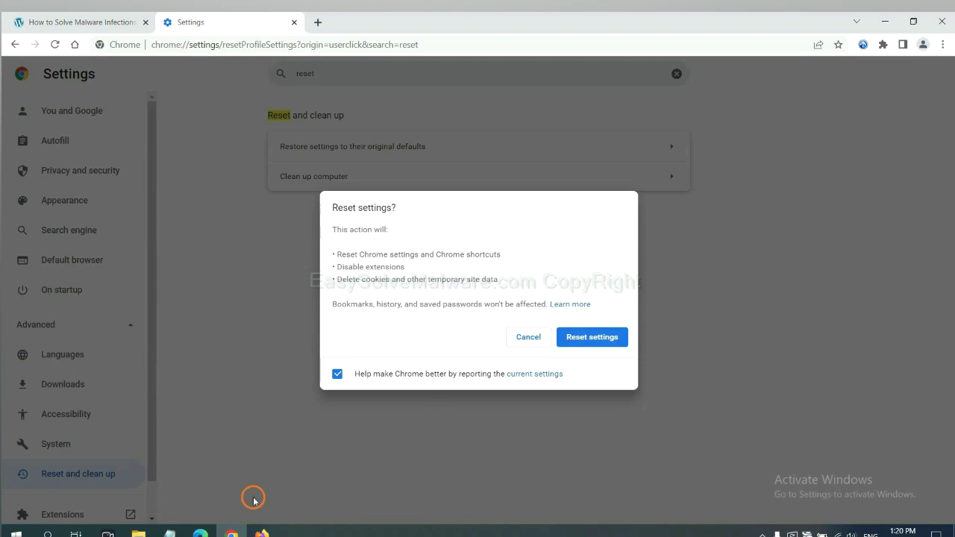
left_click(261, 531)
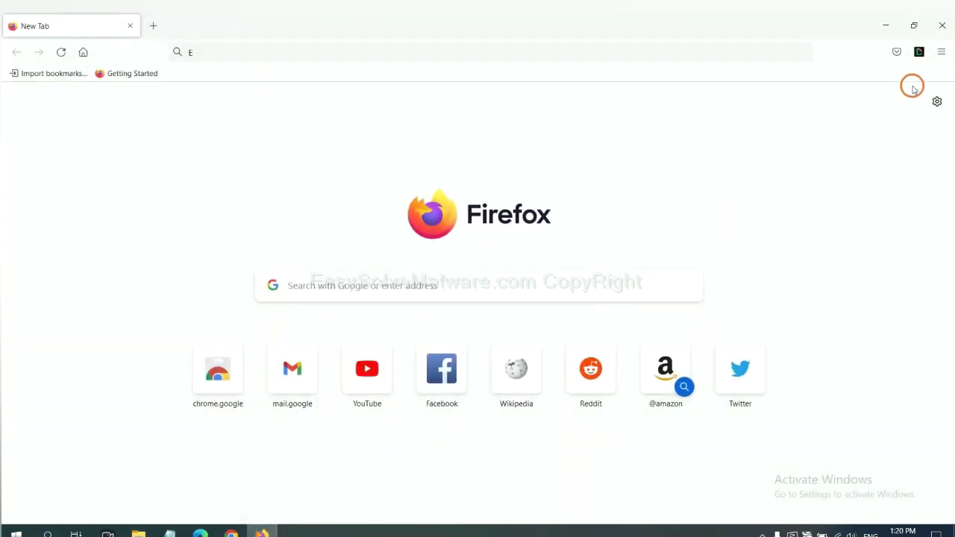
Open Firefox's Troubleshooting Information page and its Refresh Firefox prompt, then move to Edge.
left_click(941, 53)
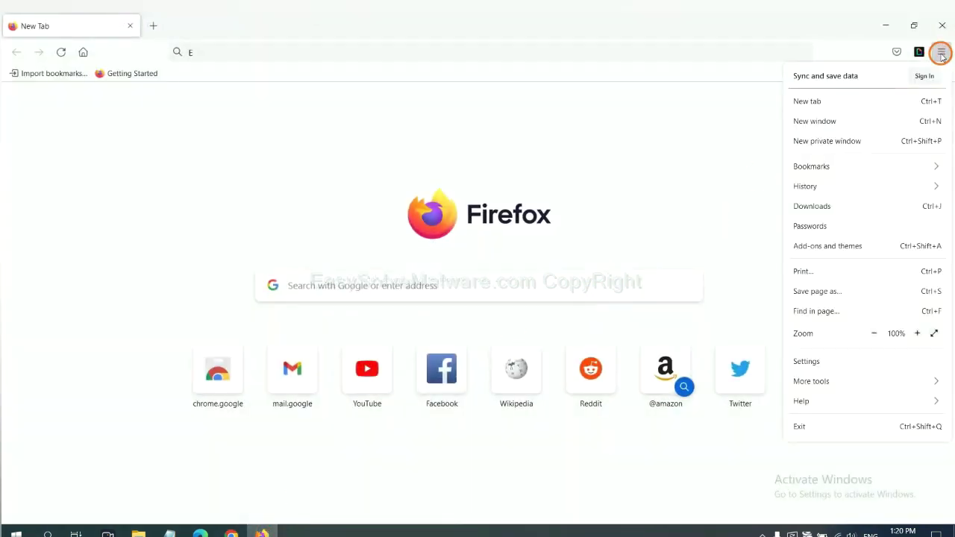
left_click(823, 401)
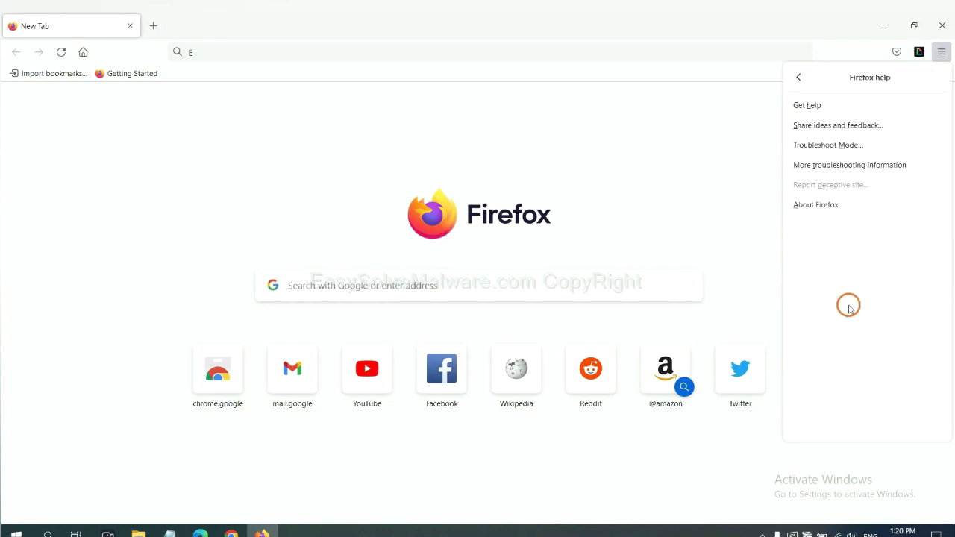
left_click(839, 165)
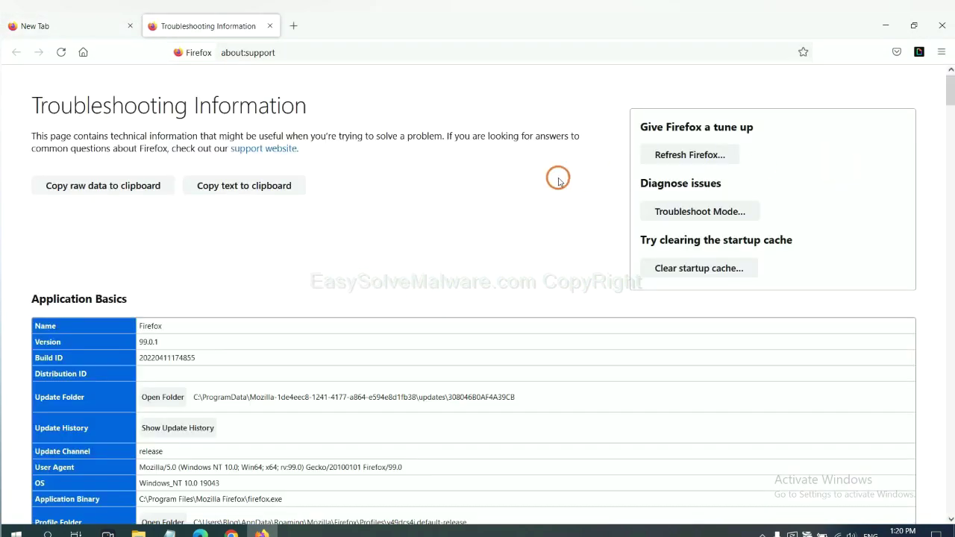
left_click(671, 157)
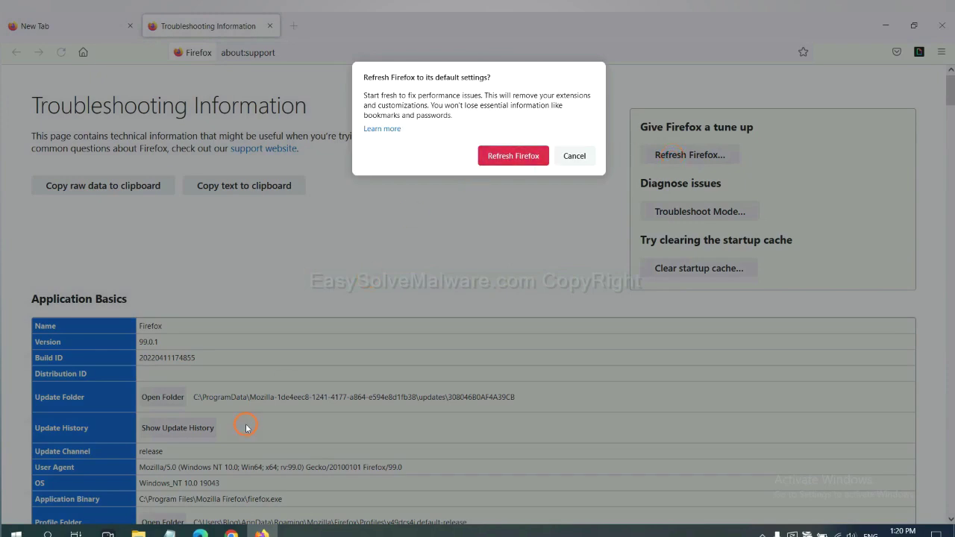
left_click(201, 533)
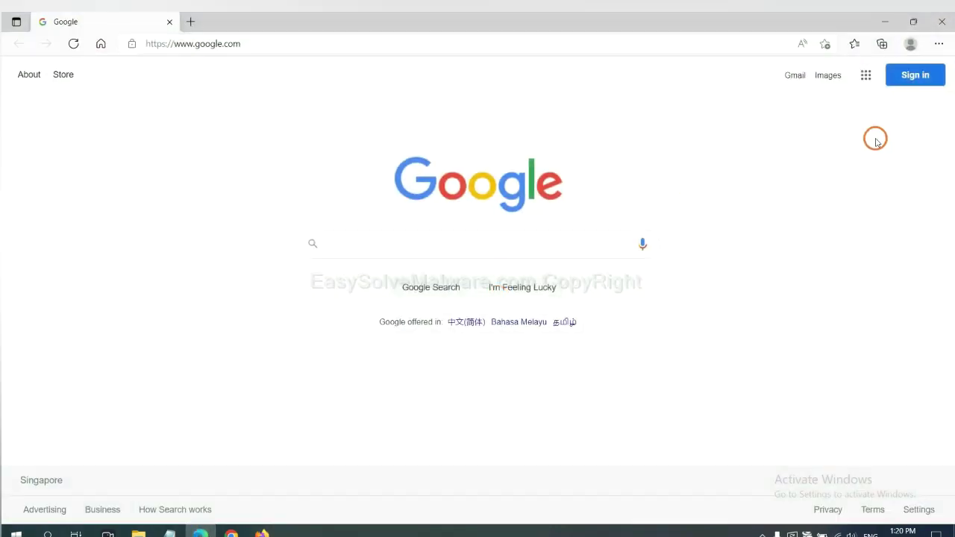
Search Edge settings for 'reset' and open the Restore settings to their default values dialog.
left_click(938, 44)
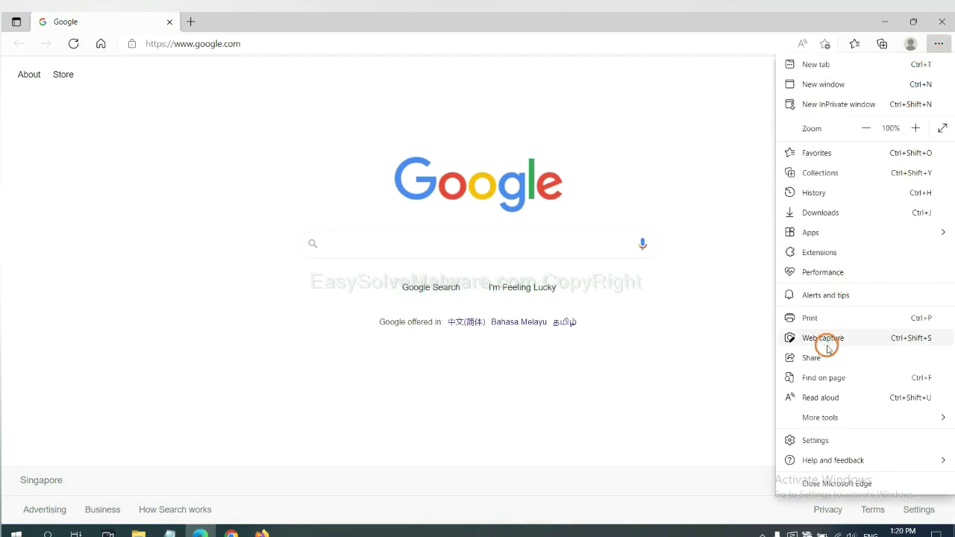
left_click(816, 440)
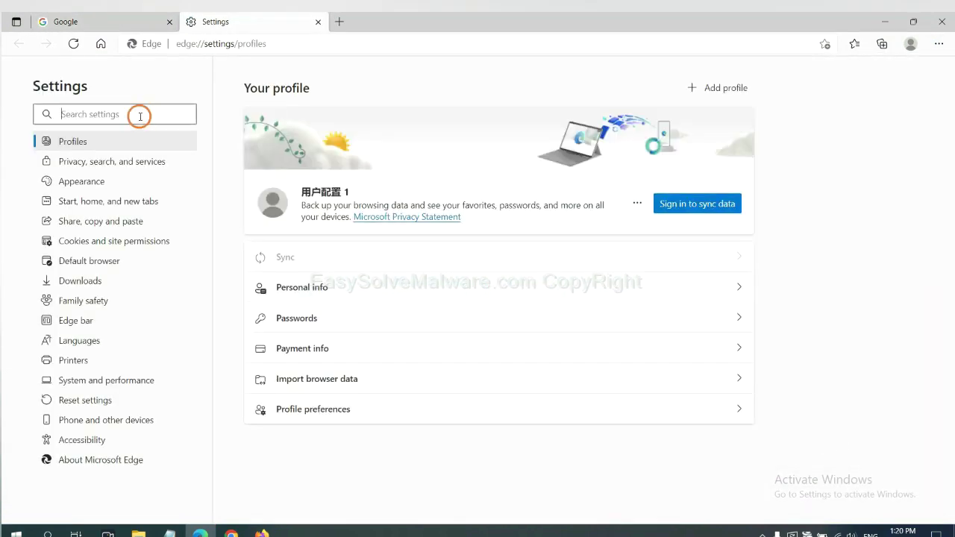
type("re")
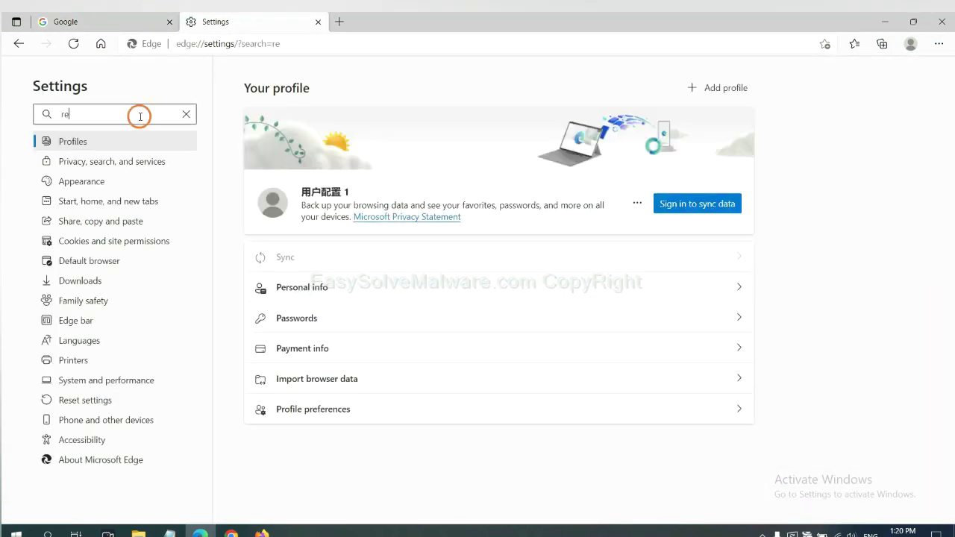
type("set")
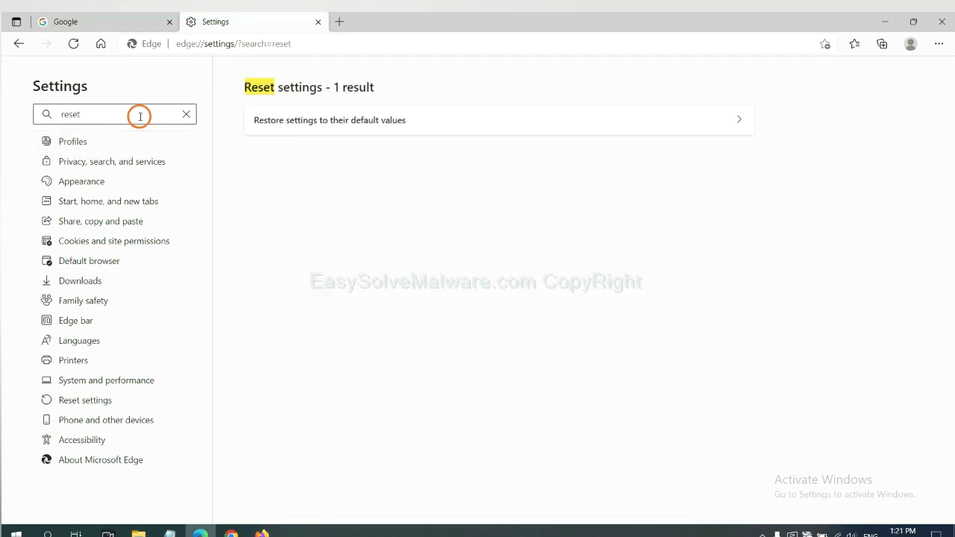
left_click(335, 117)
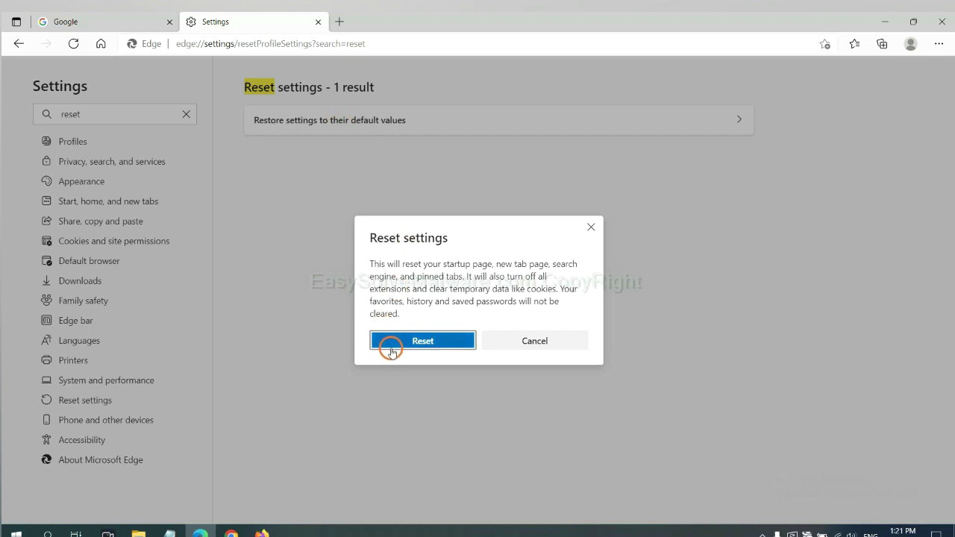